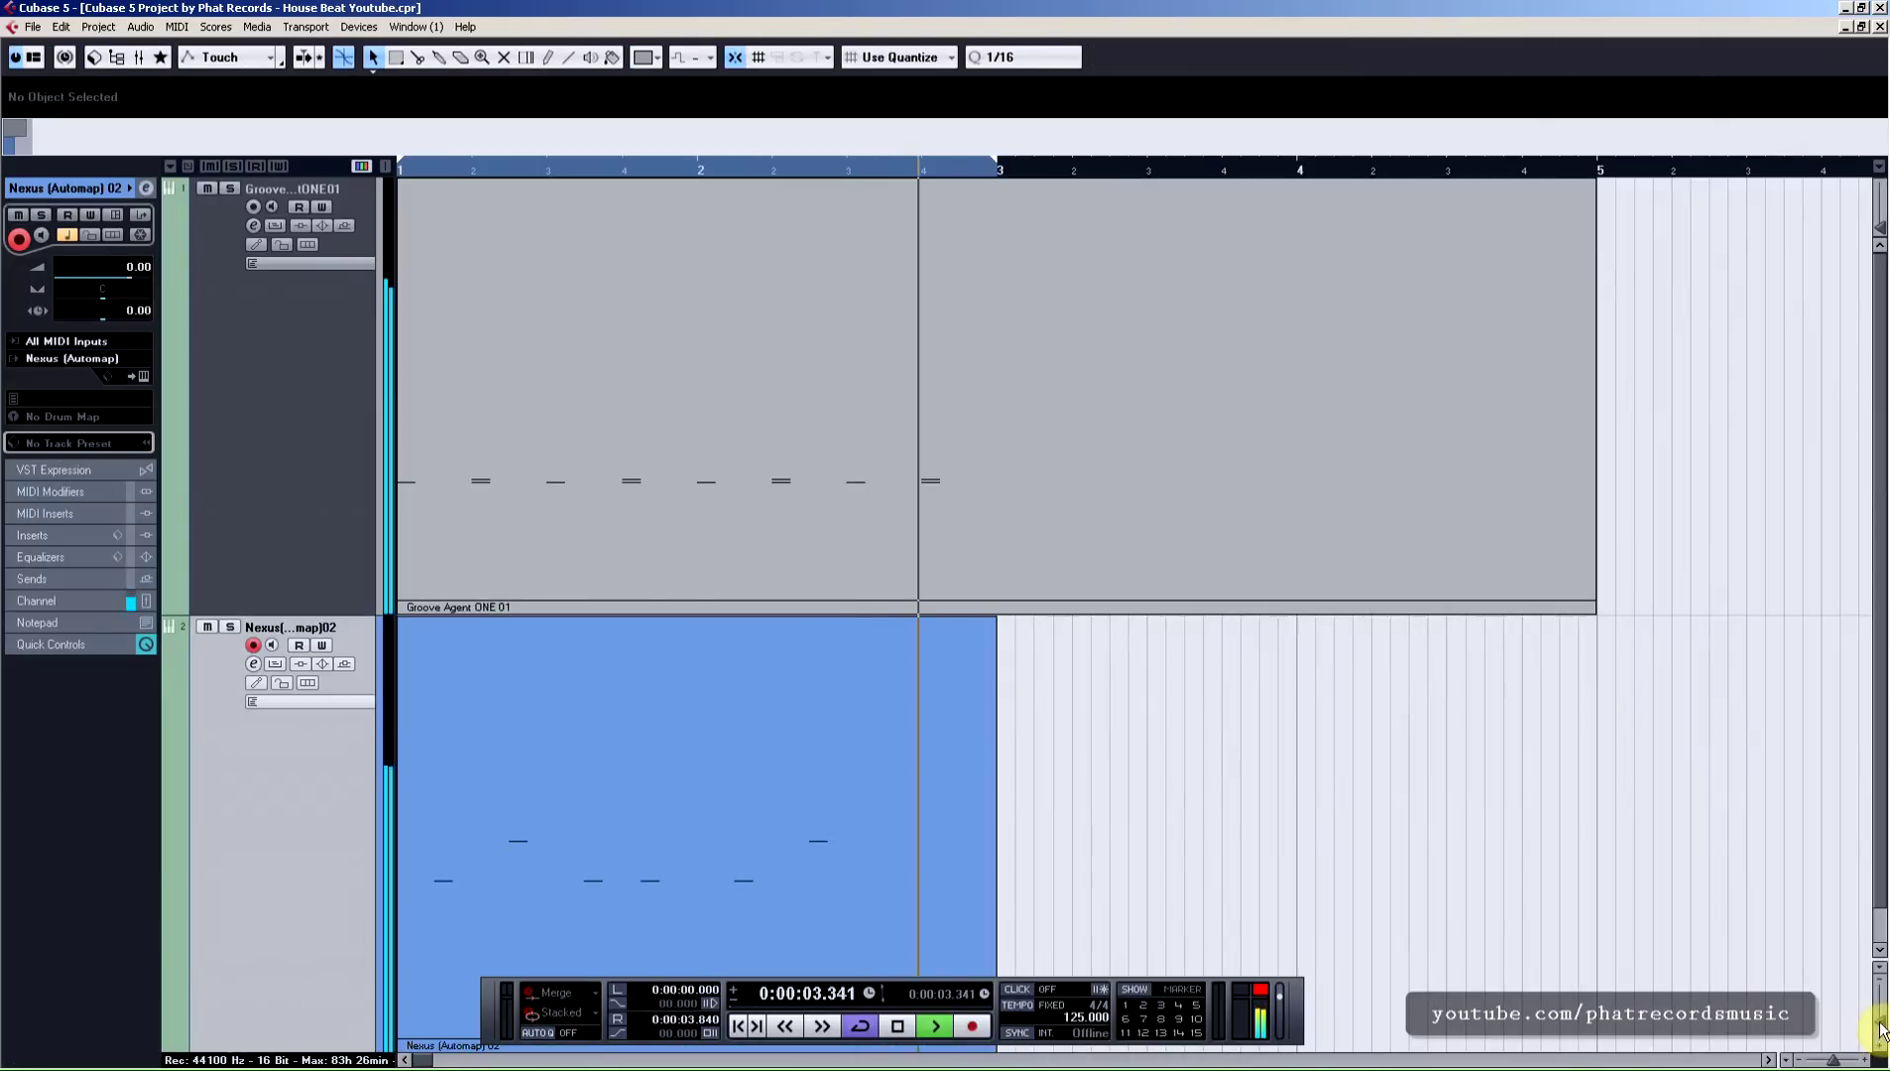
Step: Stop recording the Vanguard part, return to the project start and play the recorded loop back
click(1880, 1032)
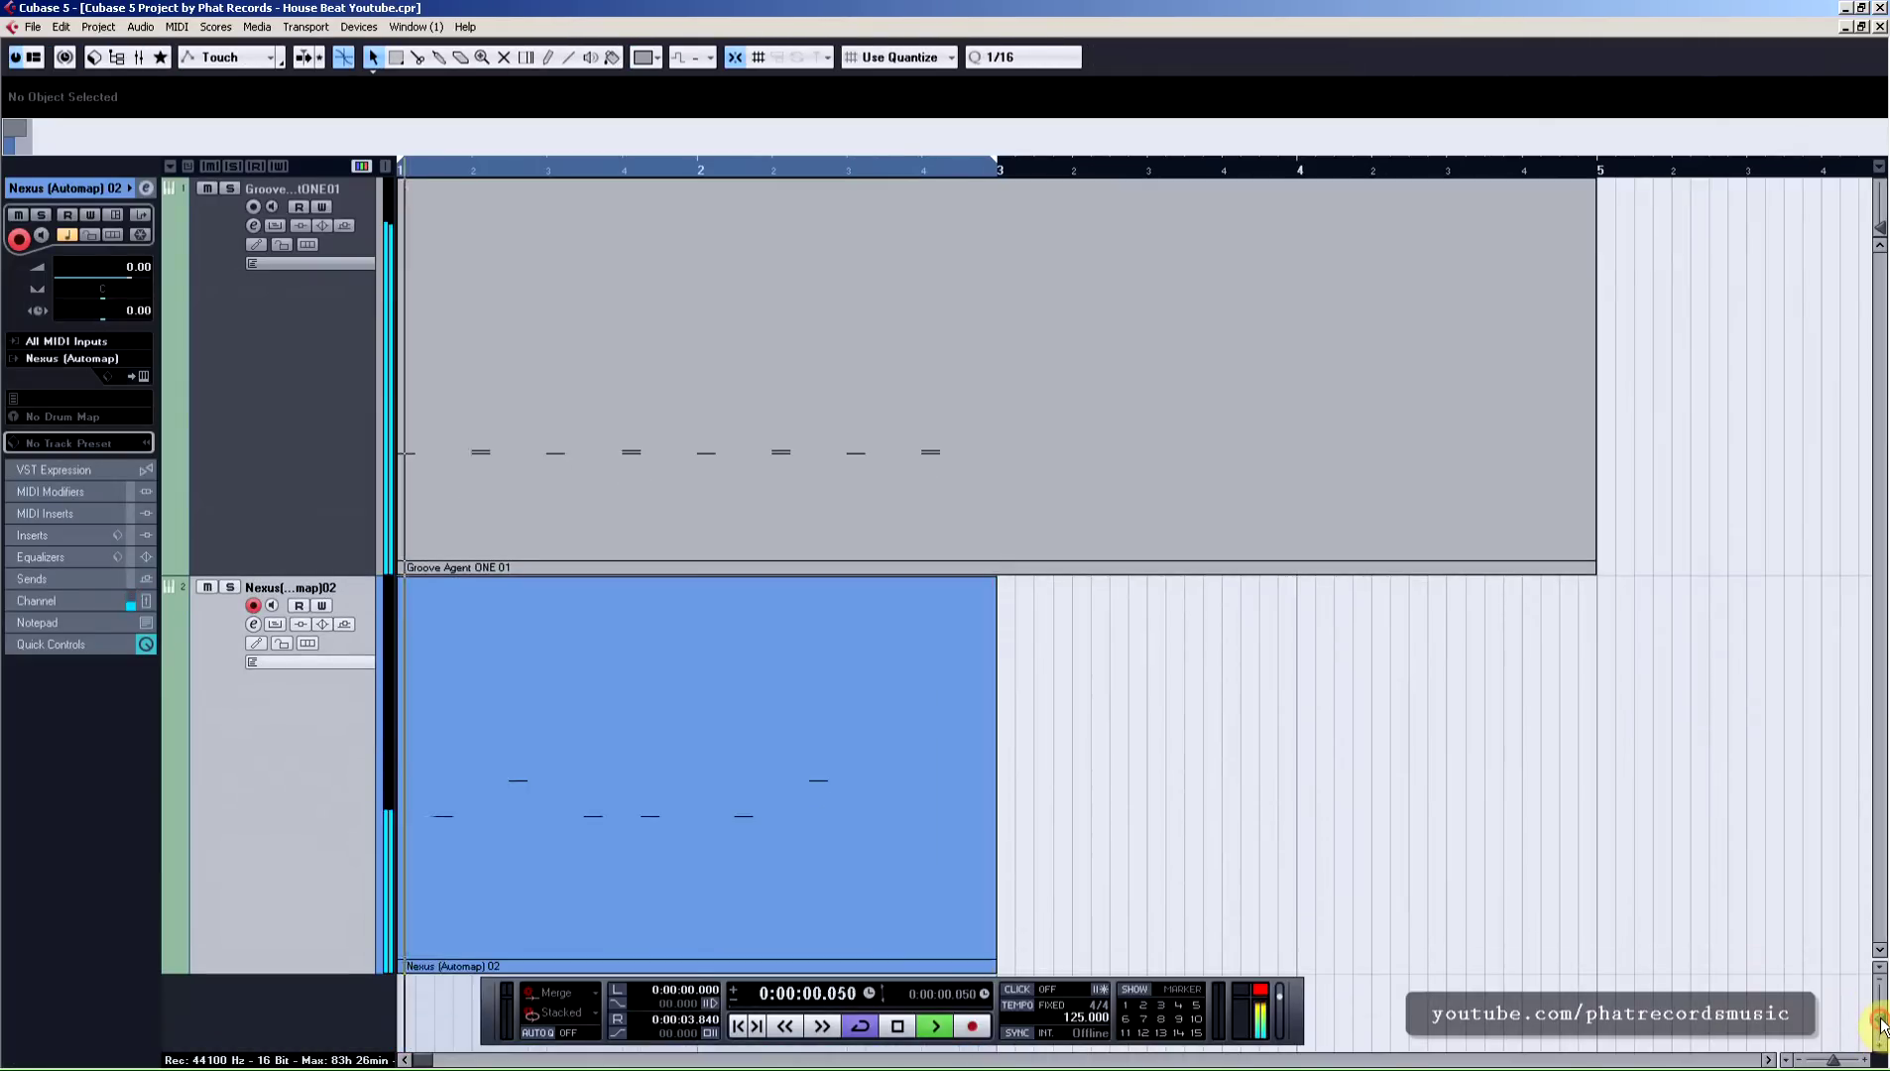
click(1881, 1031)
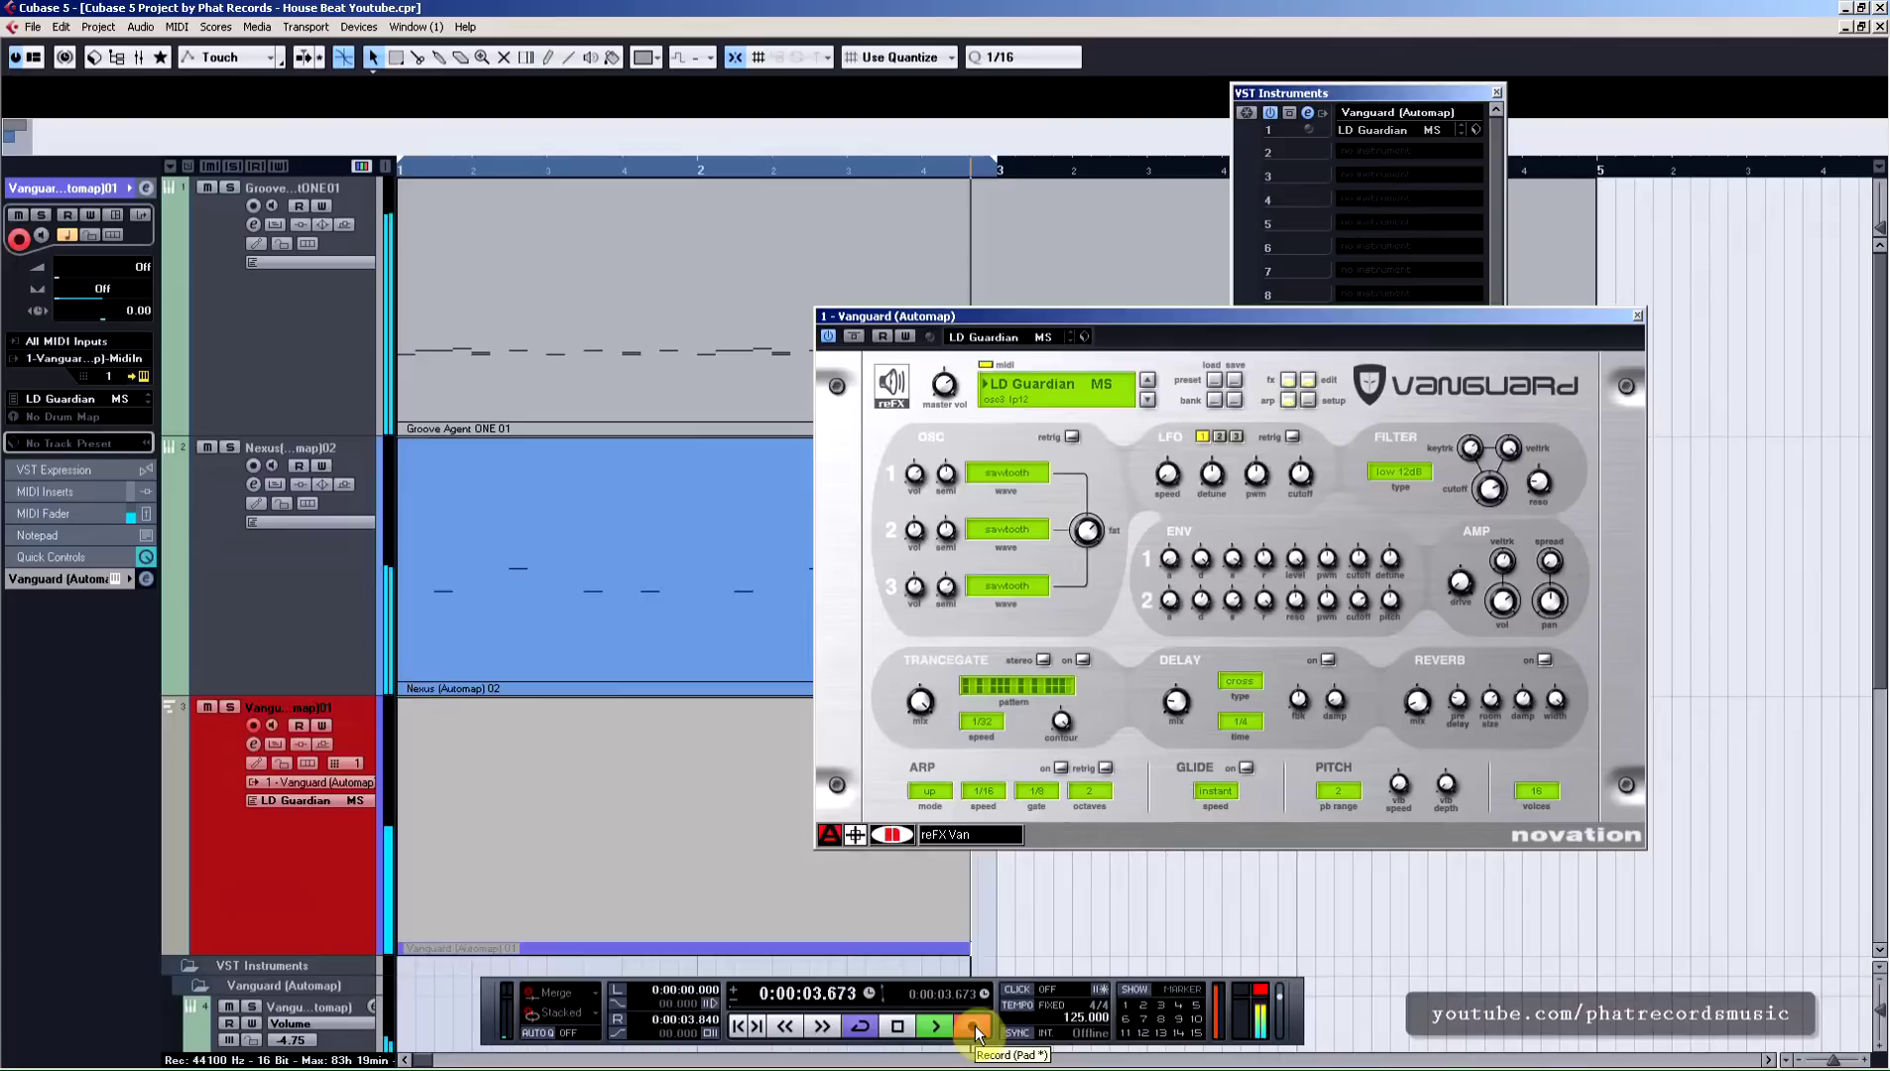
key(space)
key(KP_Decimal)
key(space)
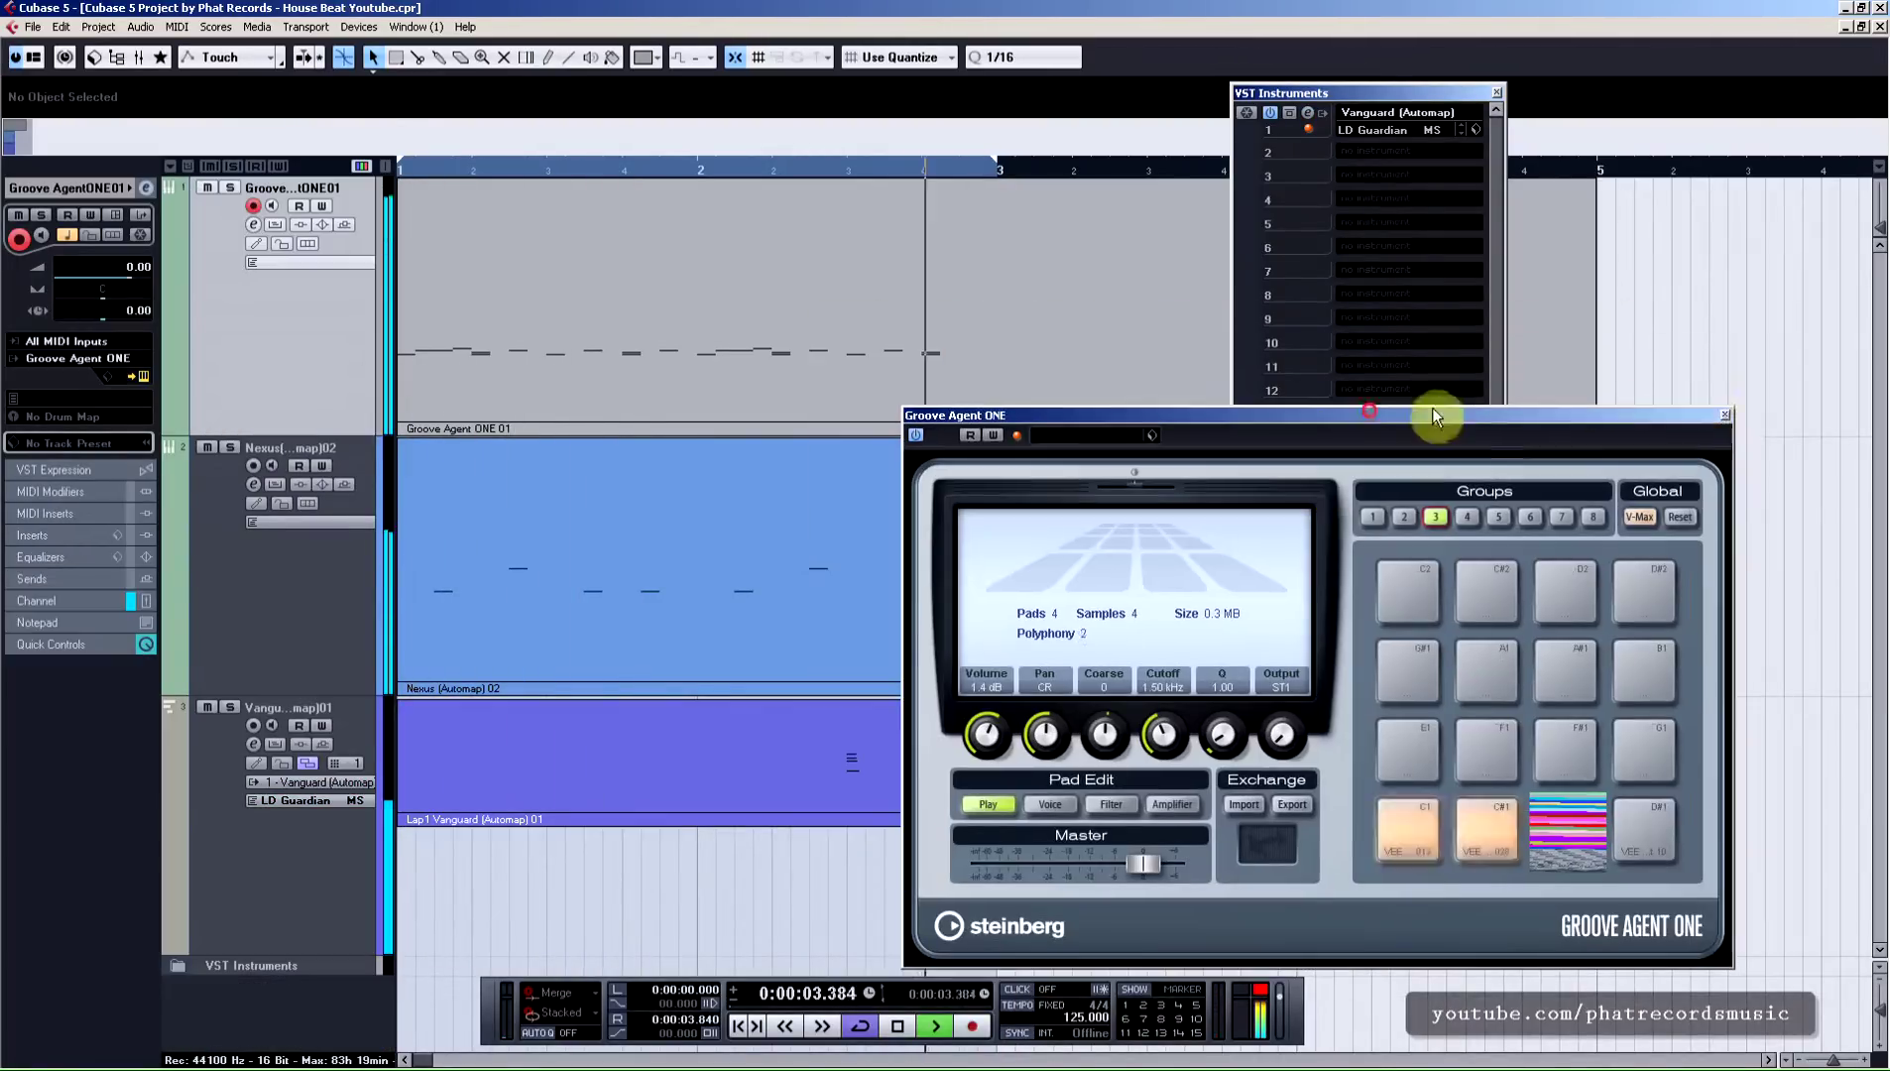
Step: Close the Groove Agent ONE instrument window and toggle solo on the Groove Agent ONE drum track
click(1720, 414)
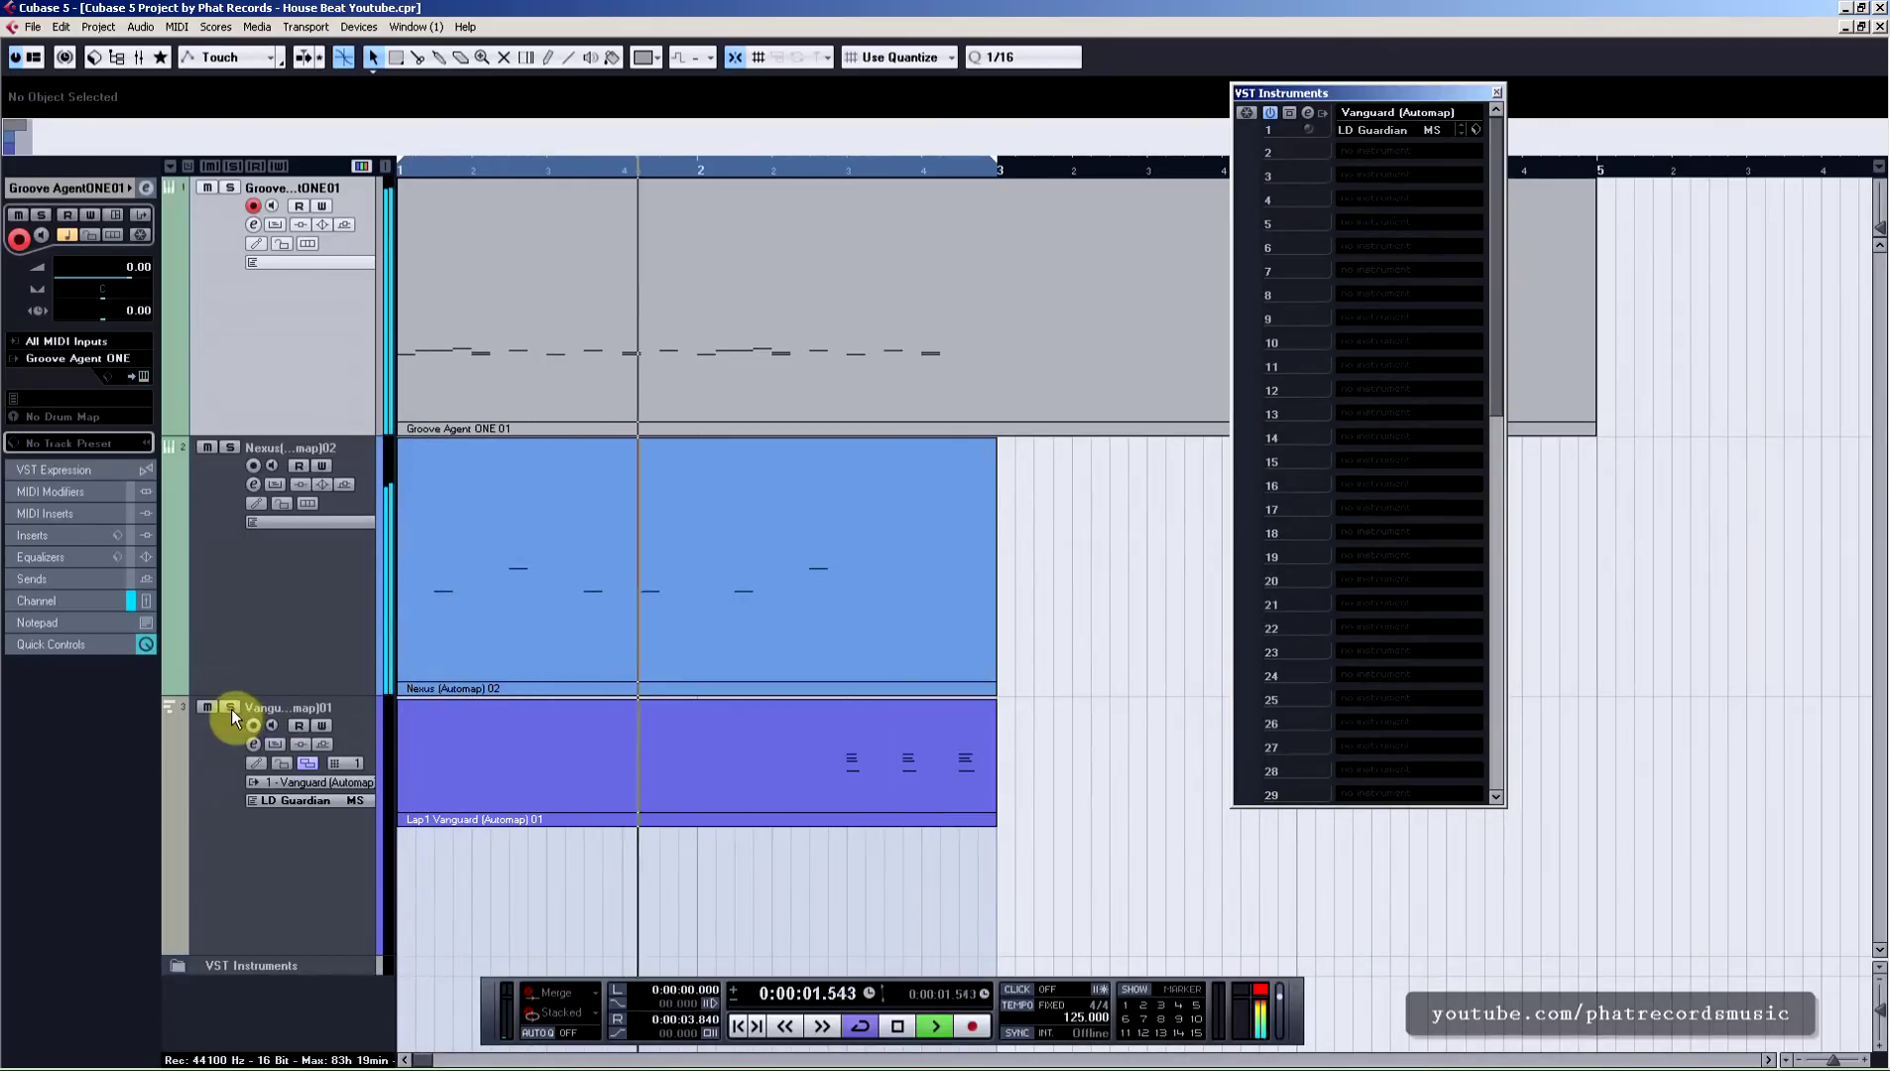
click(229, 187)
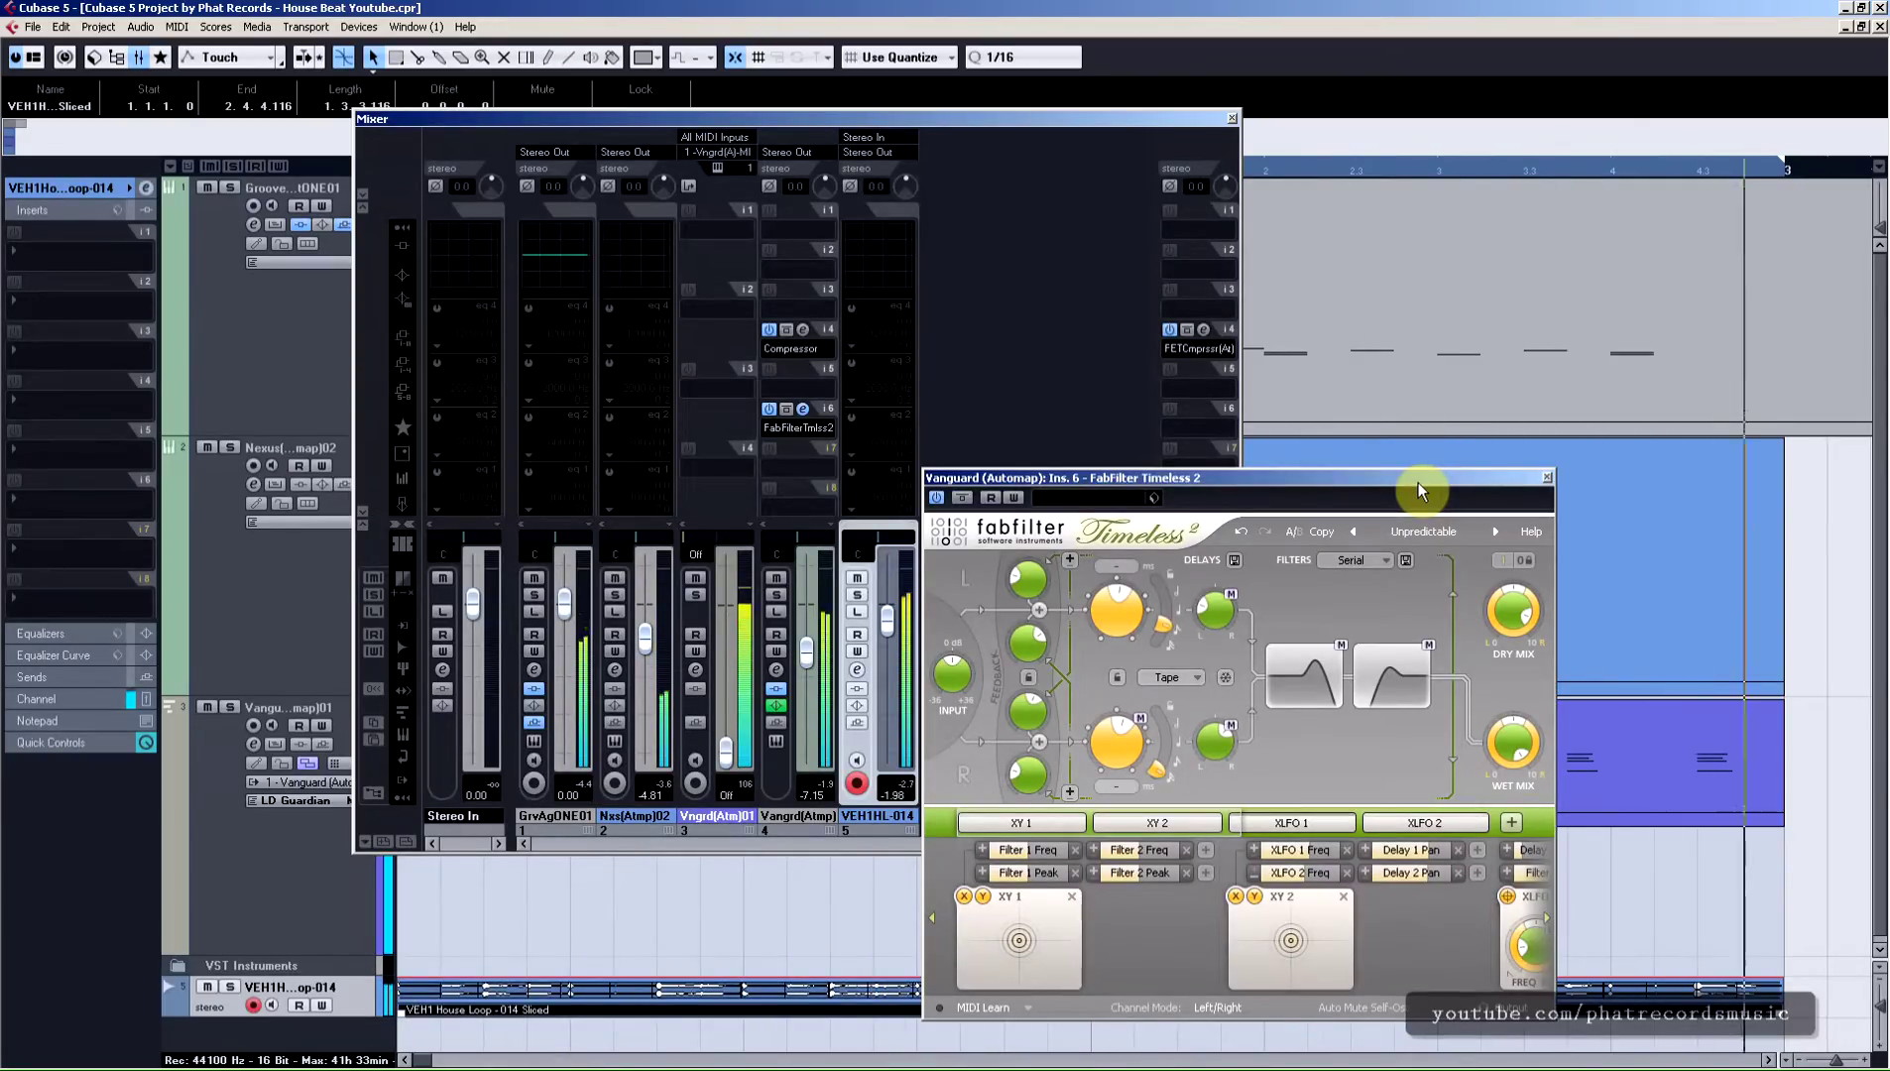
Step: Close the Timeless 2, DubStation 1.5 and Mixer windows and minimise the RME TotalMix FX window
drag(1418, 484, 1467, 469)
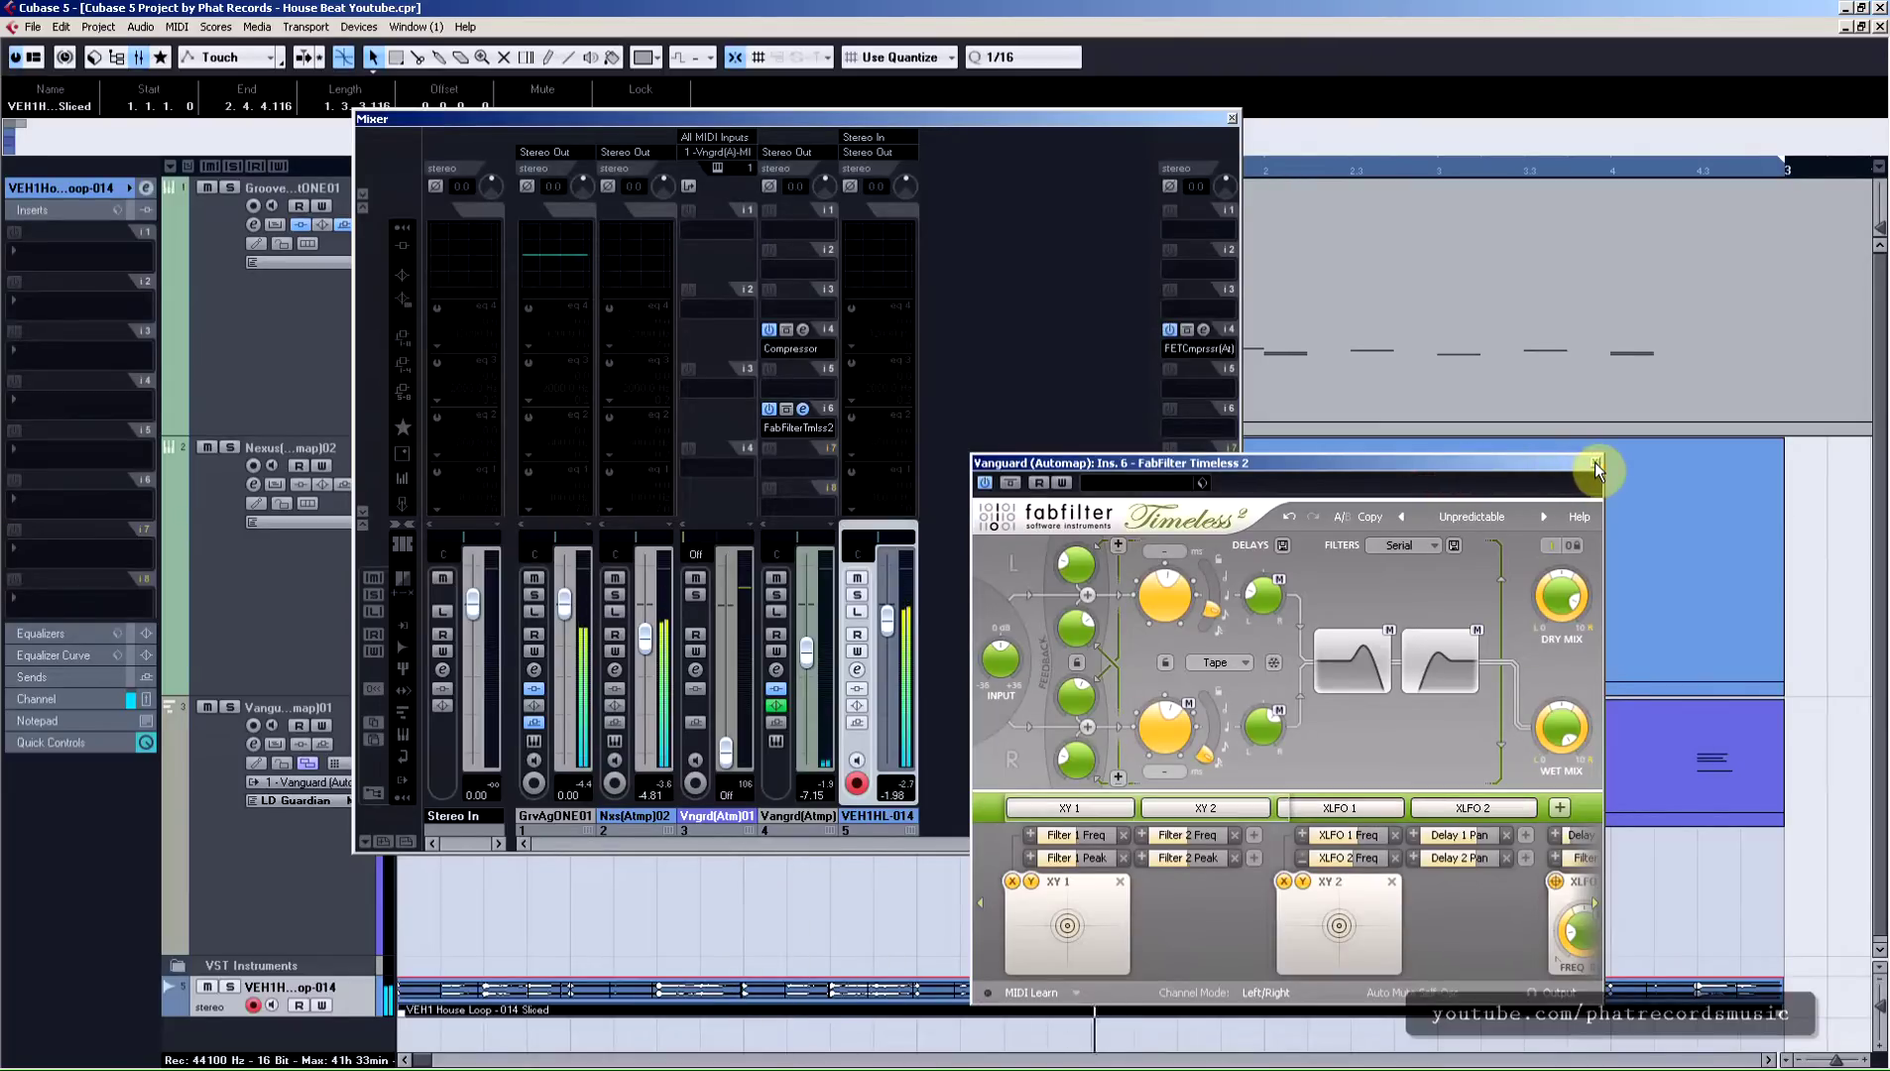
click(1596, 466)
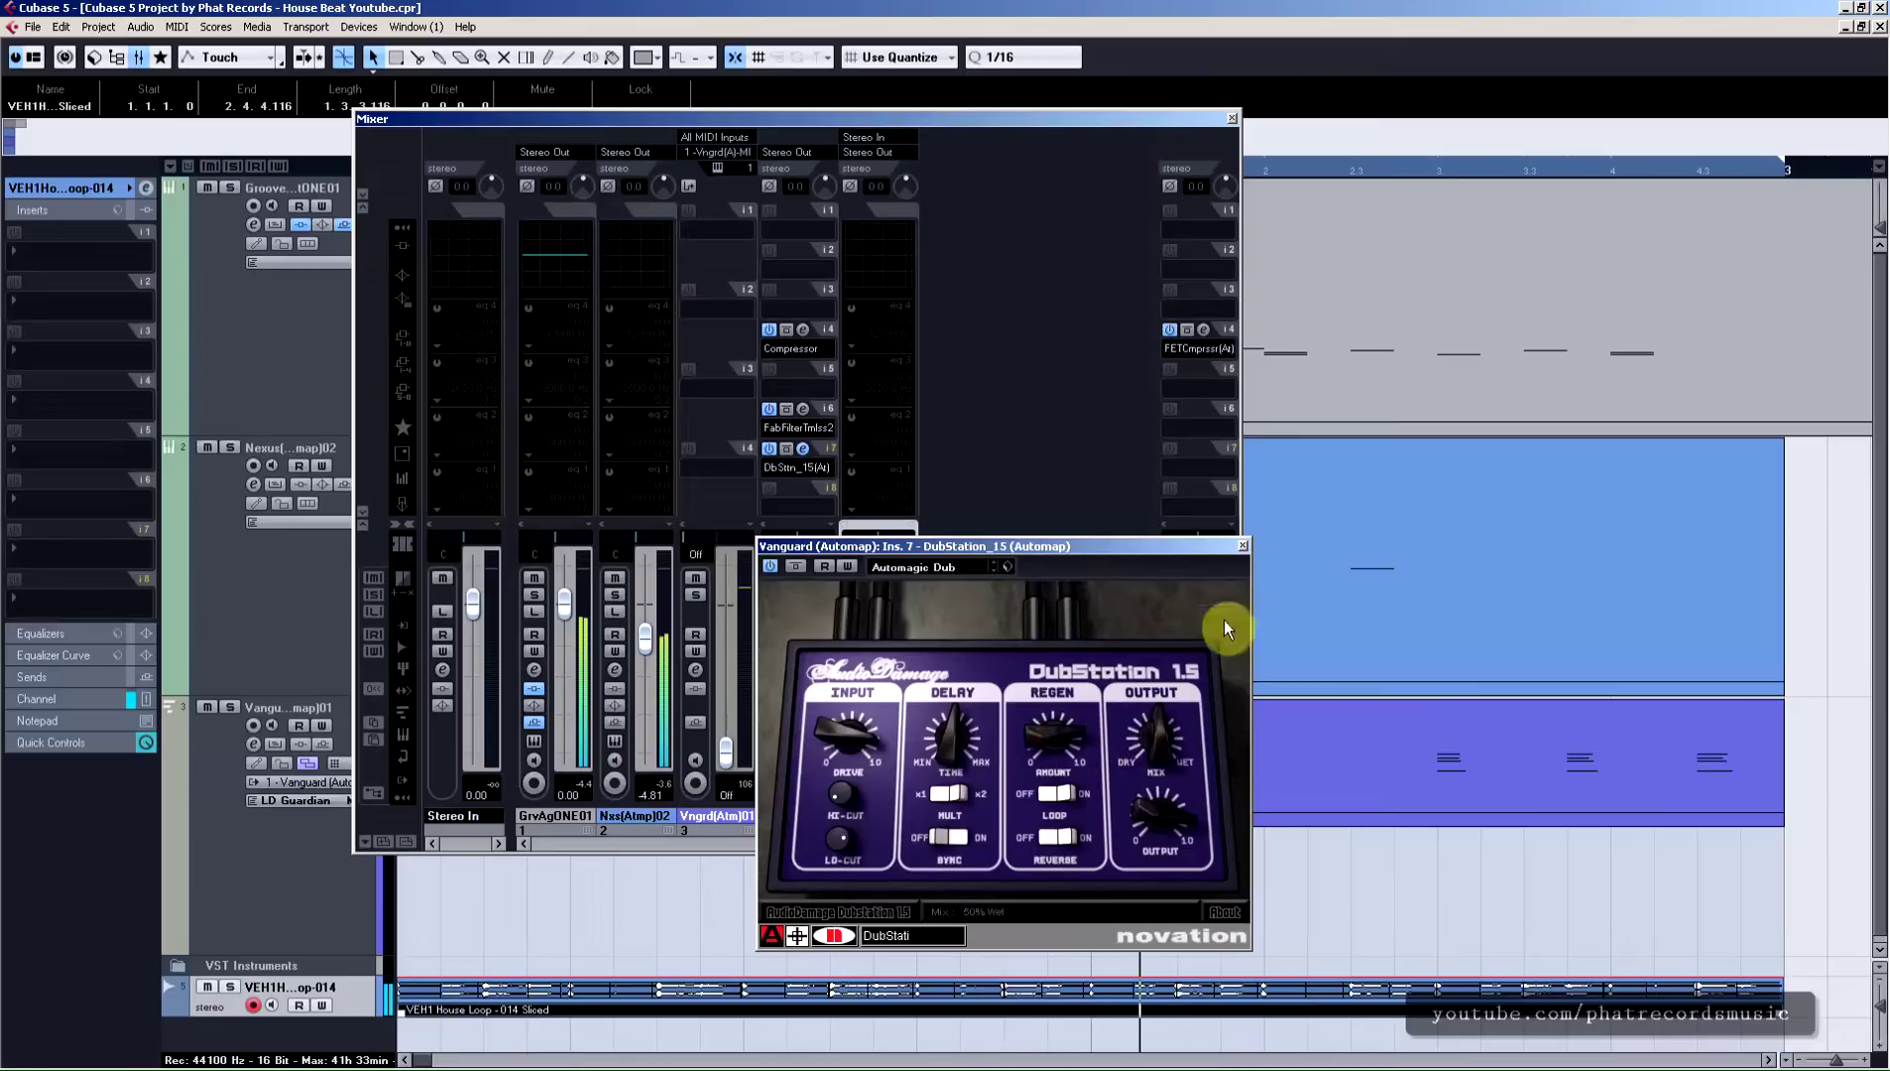
click(1242, 545)
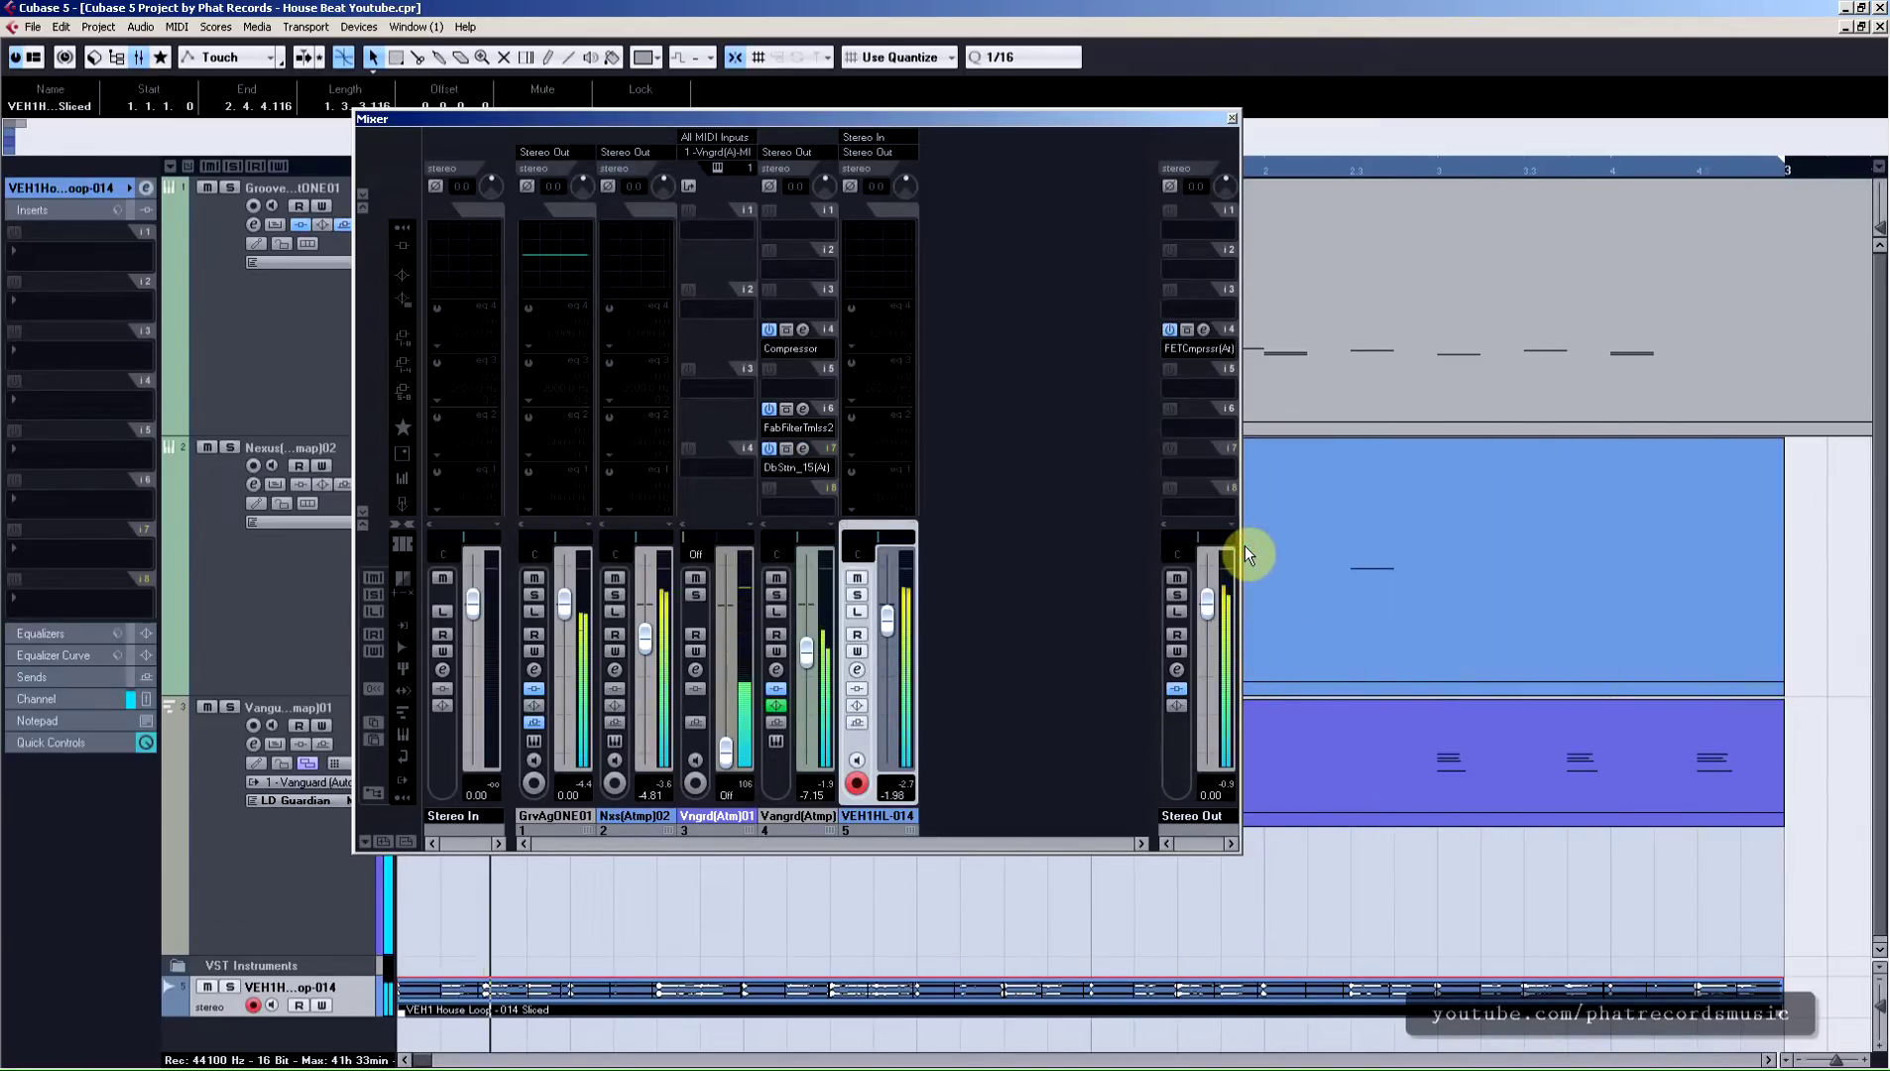
click(1235, 117)
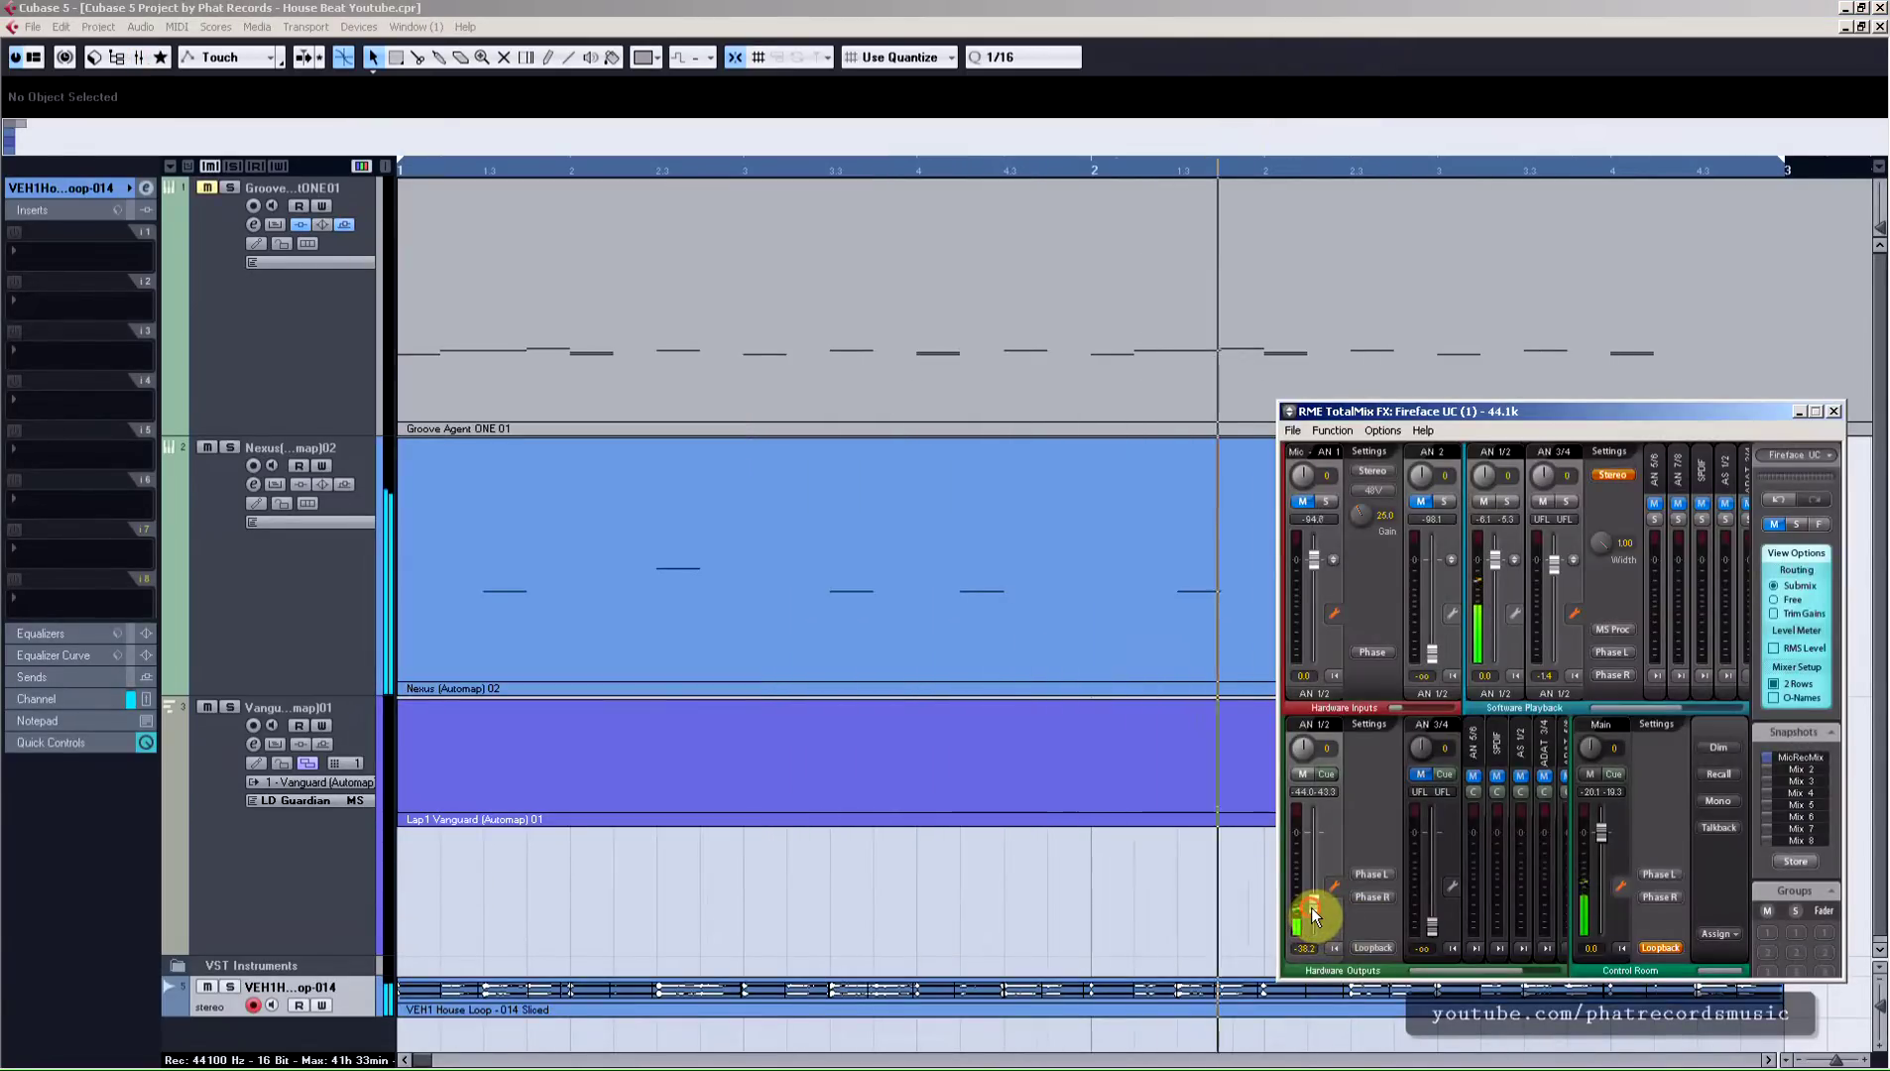
click(1799, 412)
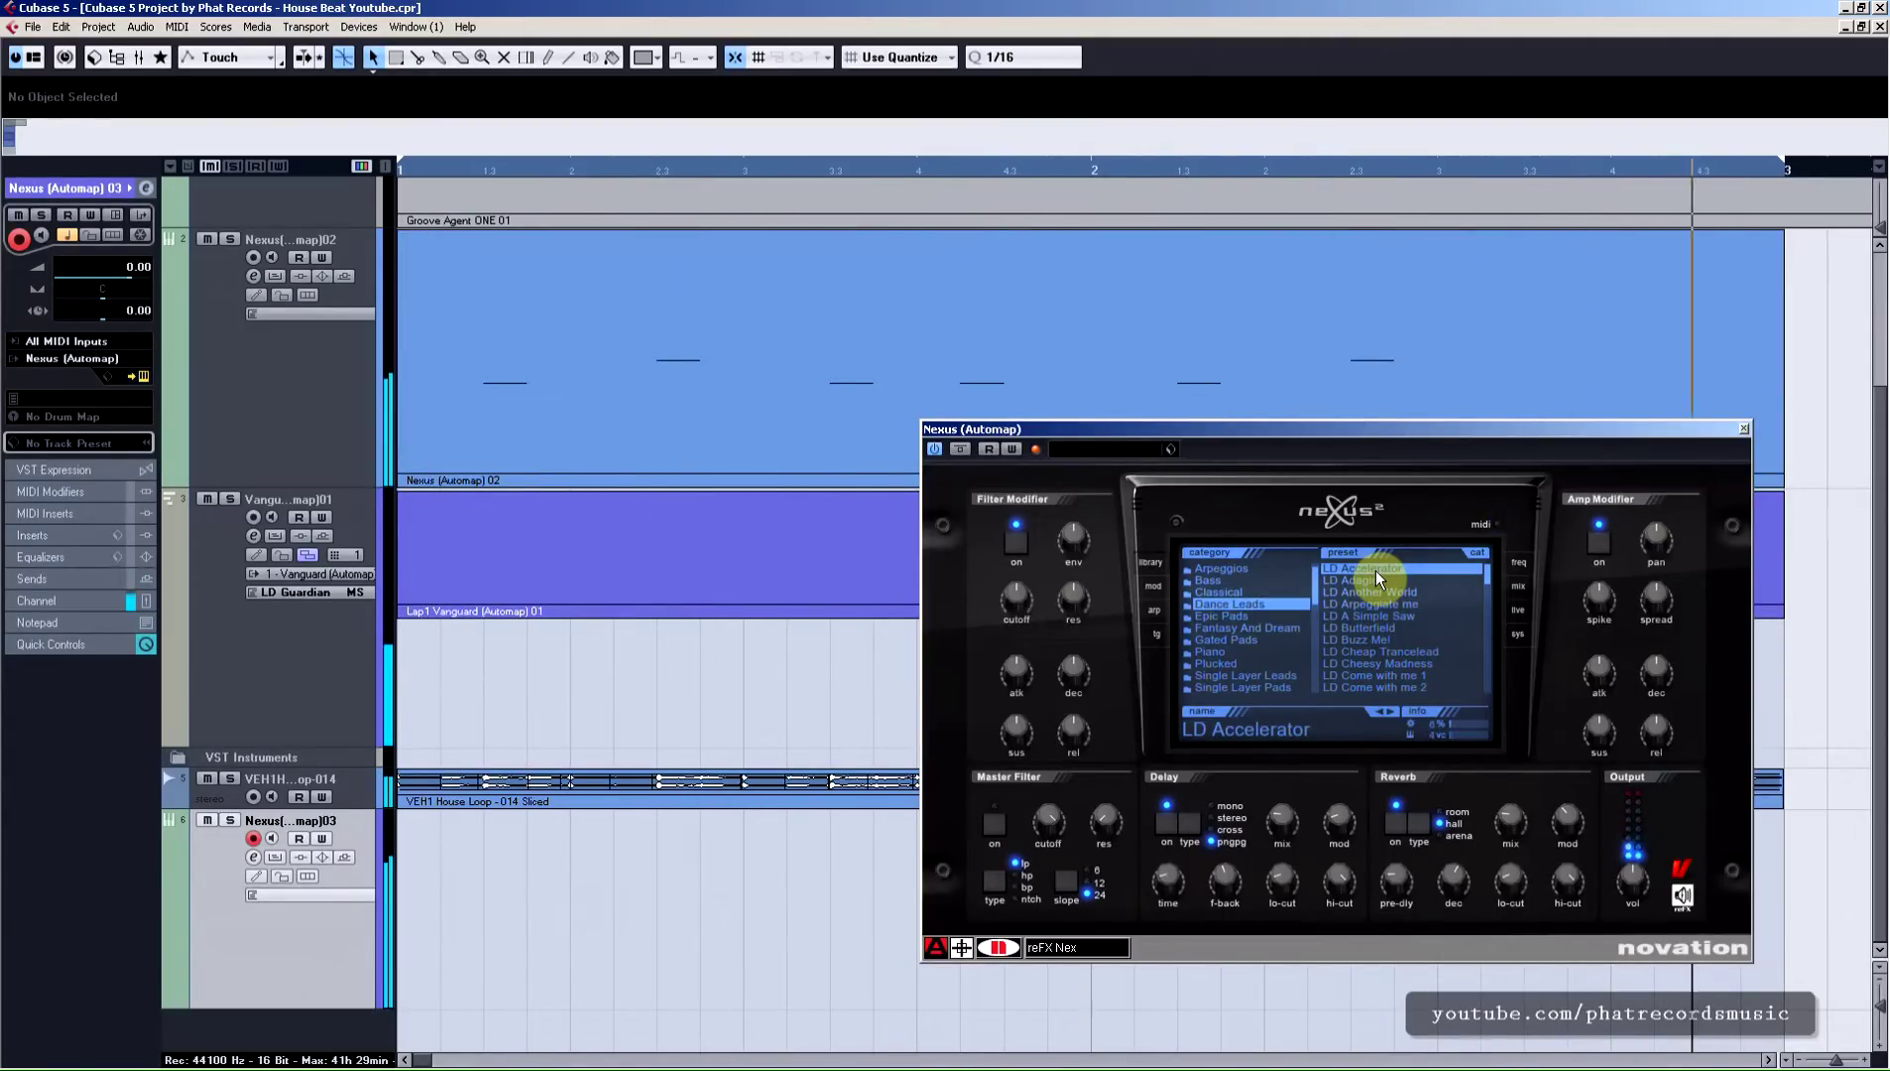
Step: Load the LD Adagio preset in Nexus and unmute the Groove Agent ONE track
click(1373, 583)
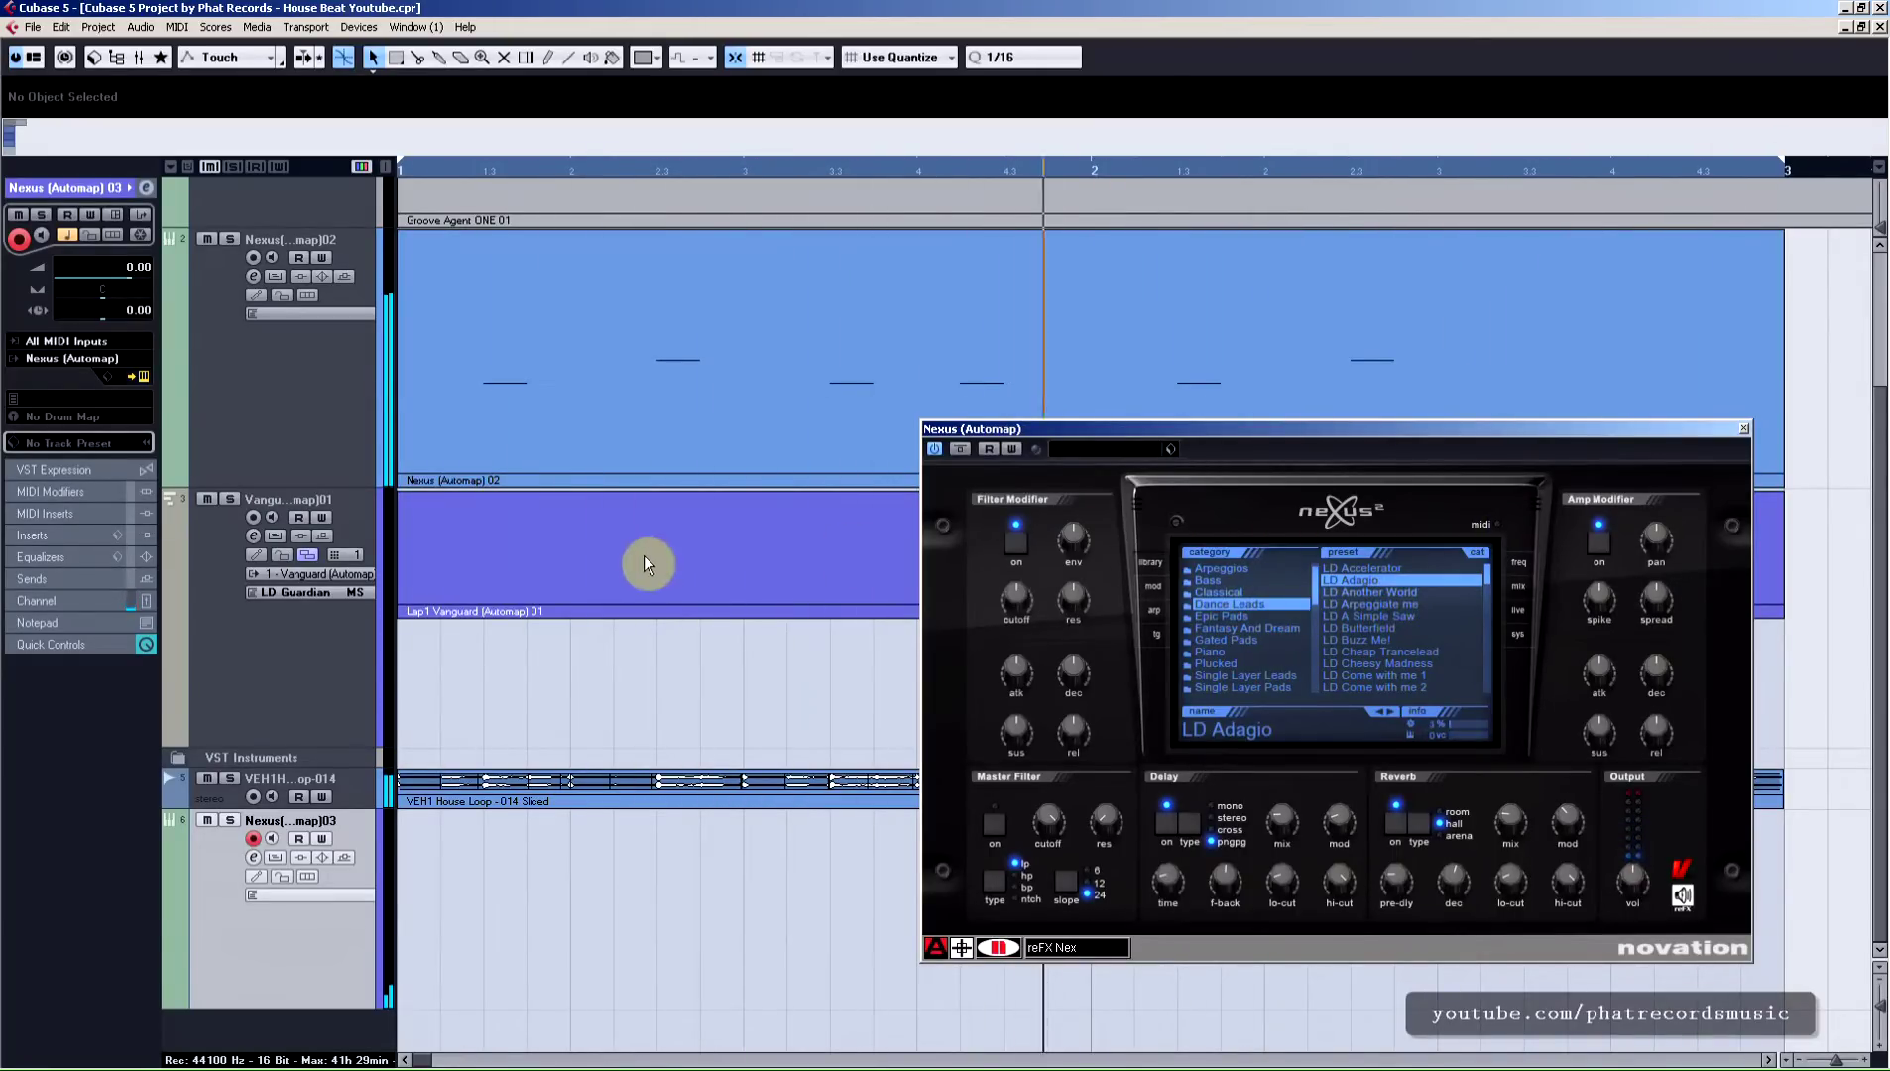
scroll(642, 563, up, 2)
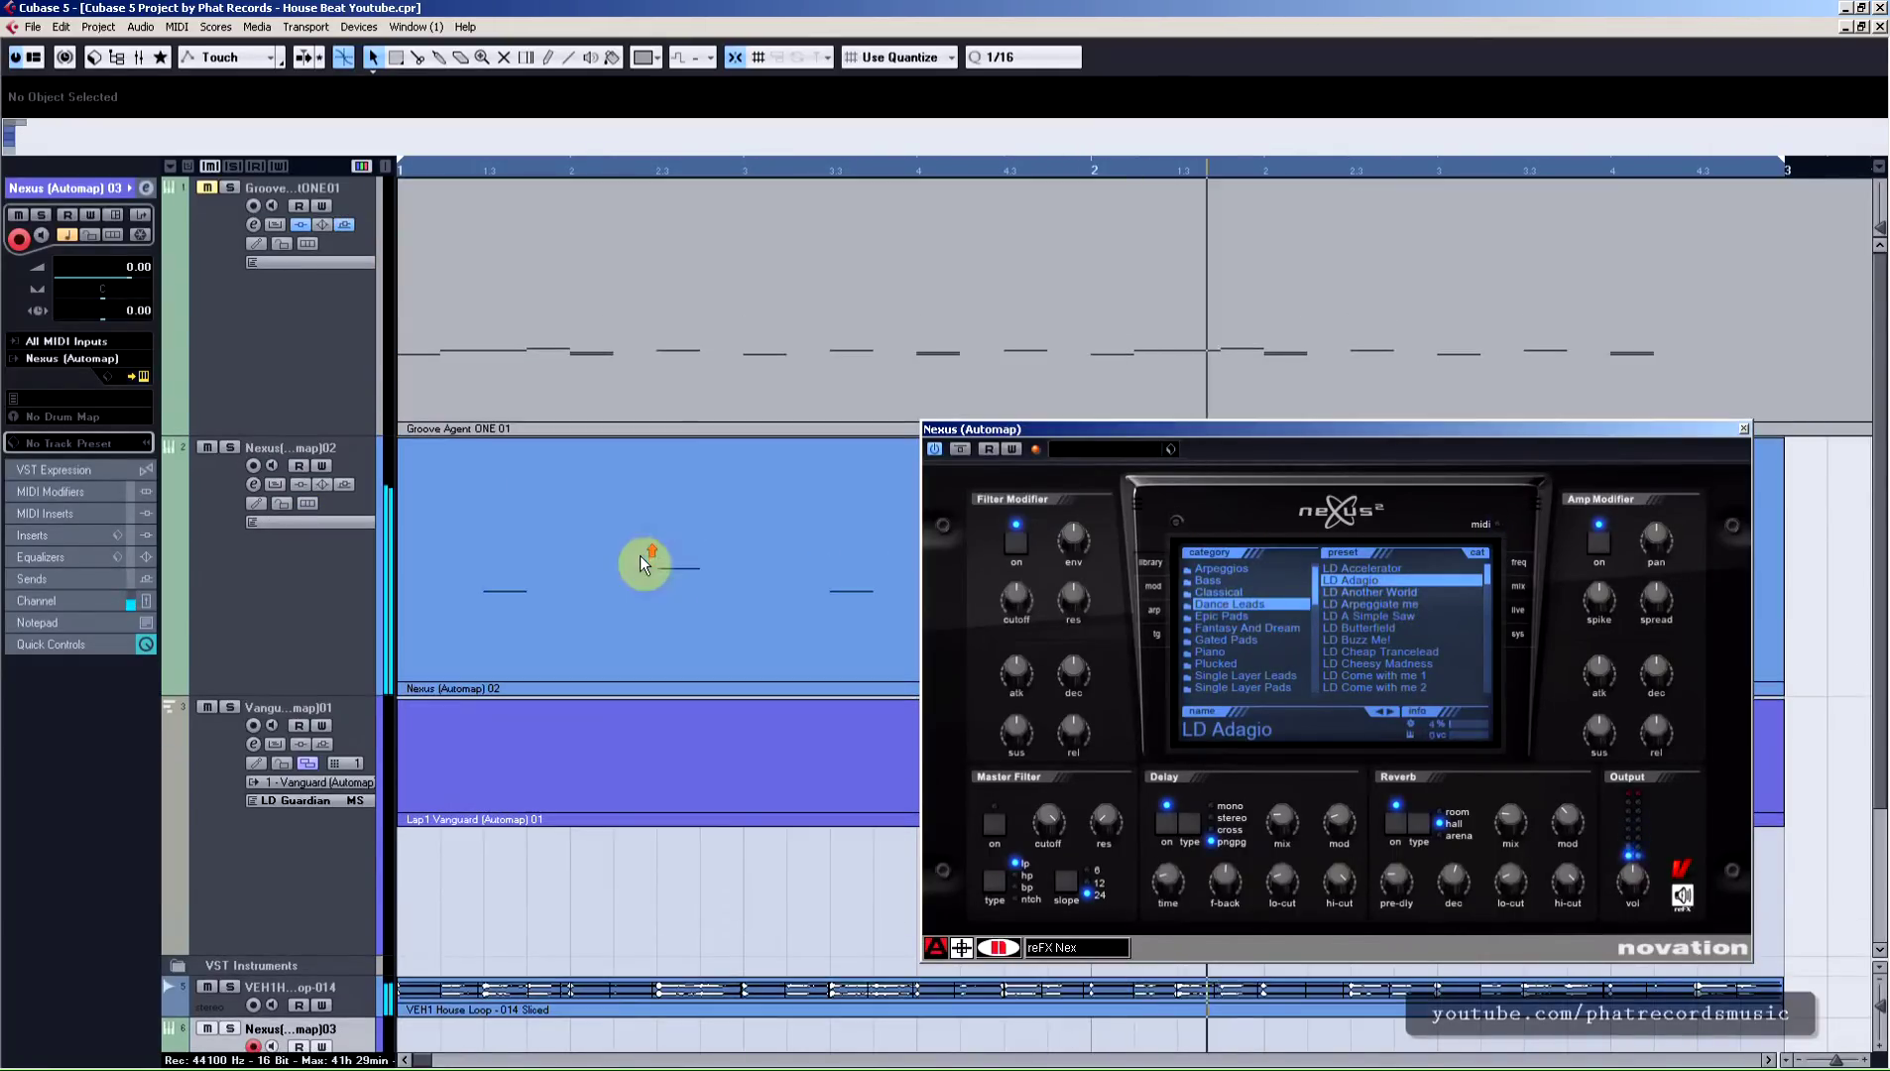
click(211, 187)
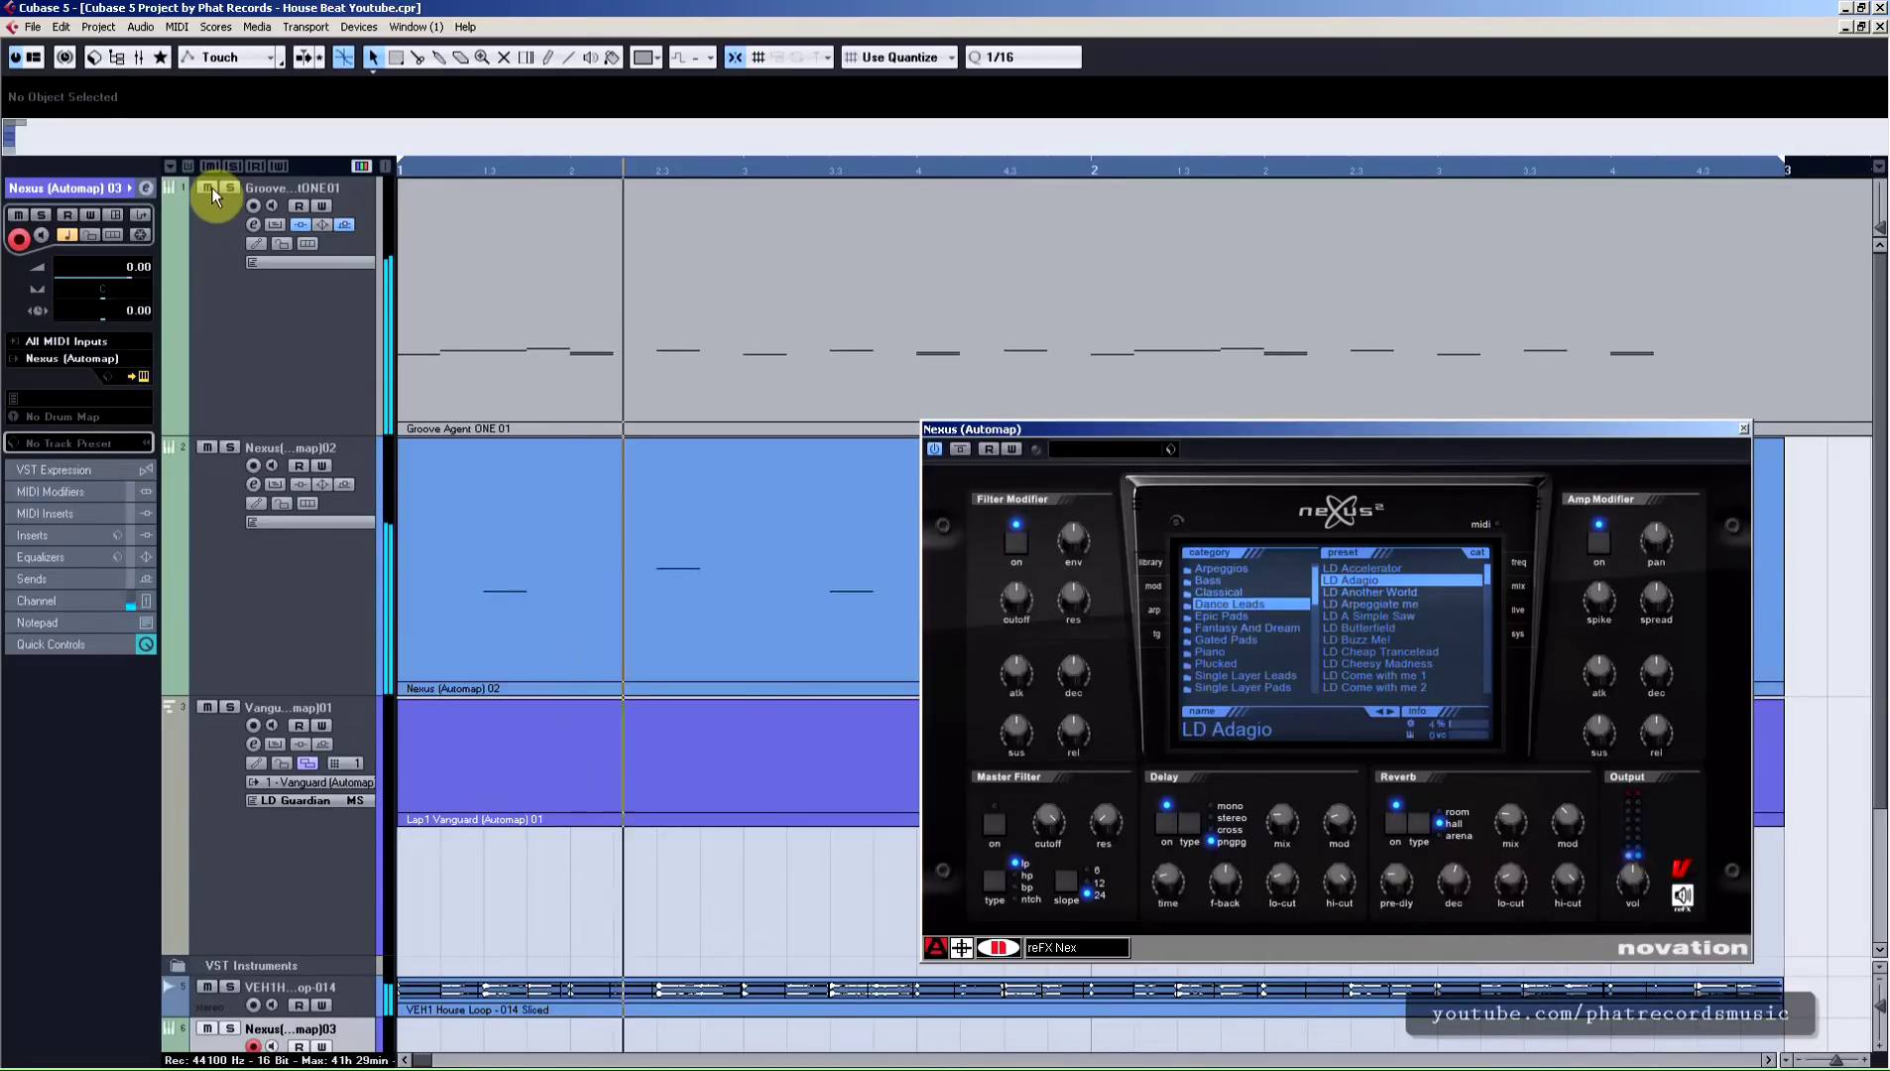
click(1076, 543)
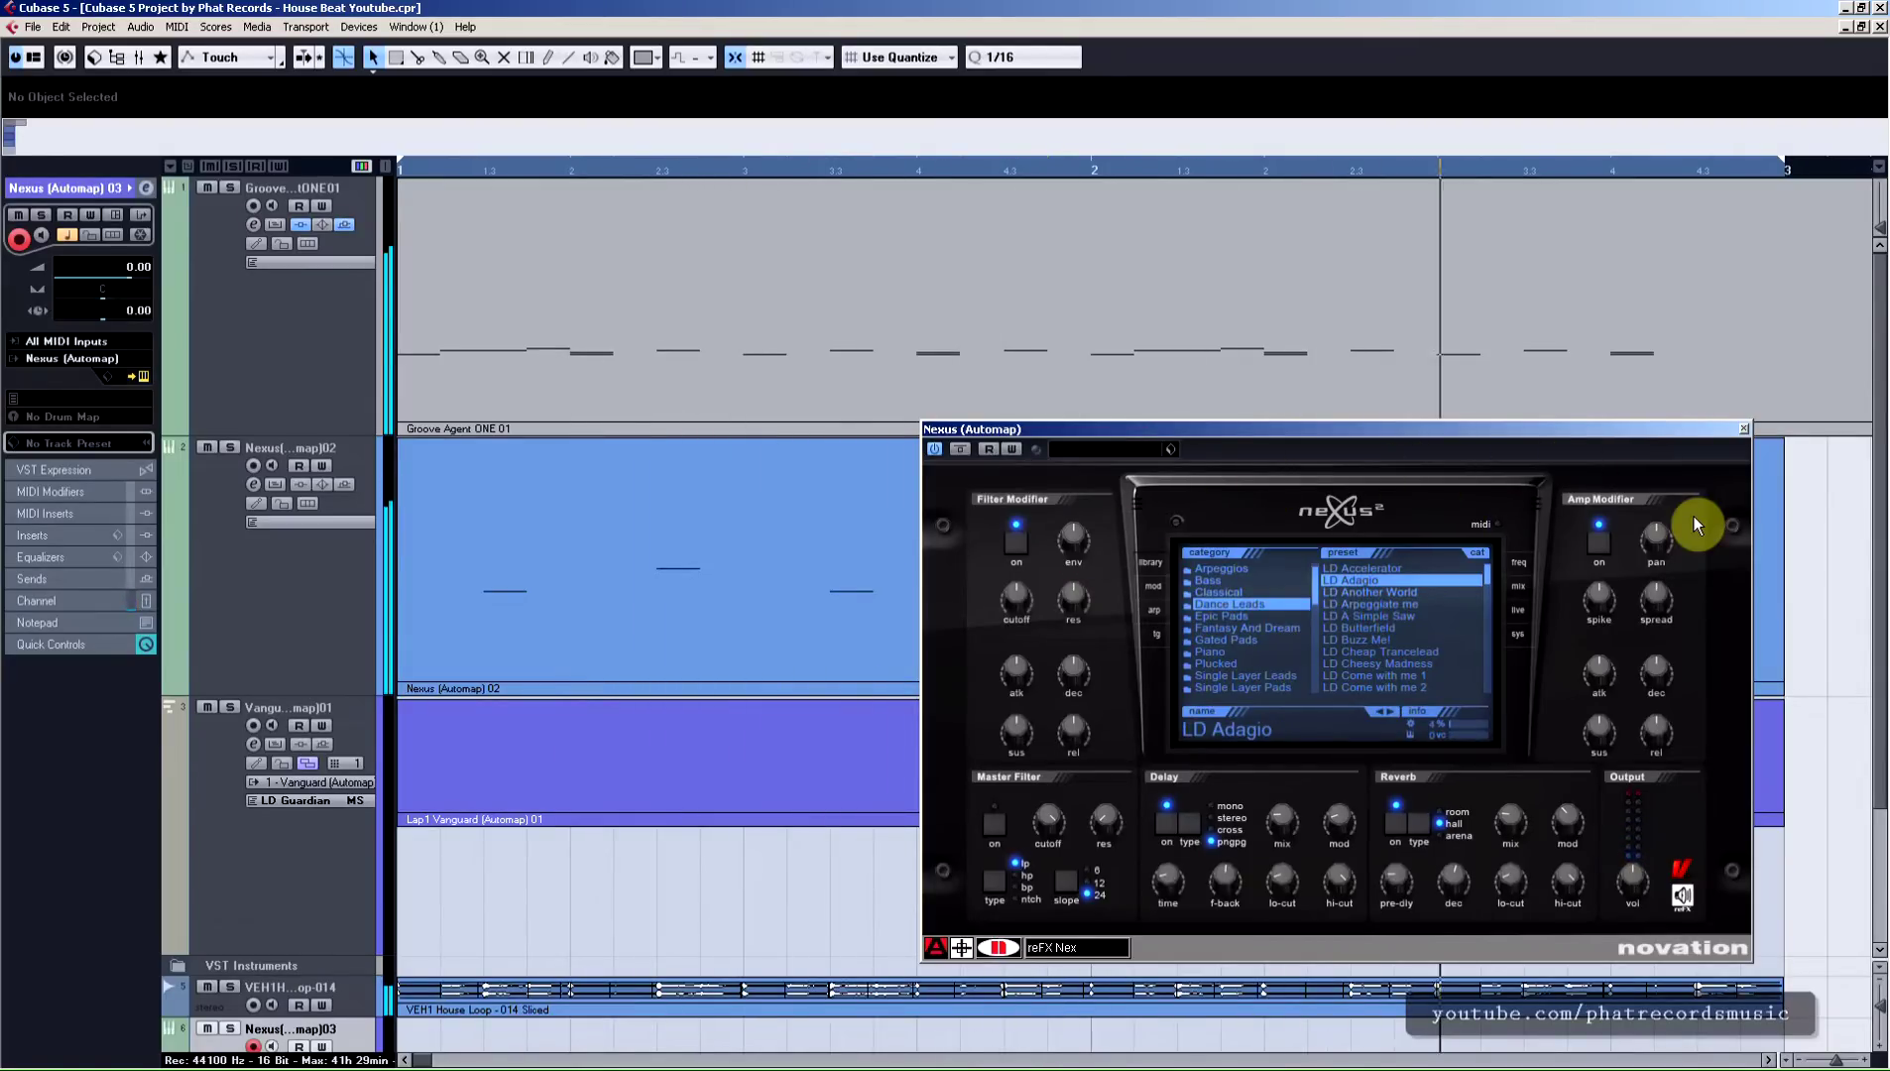
Step: Audition the Nexus presets LD Arpeggiate me, LD Come with me 1 and LD Eurobuzzer 1, and view the frequency analyzer and arpeggiator pages
click(1414, 605)
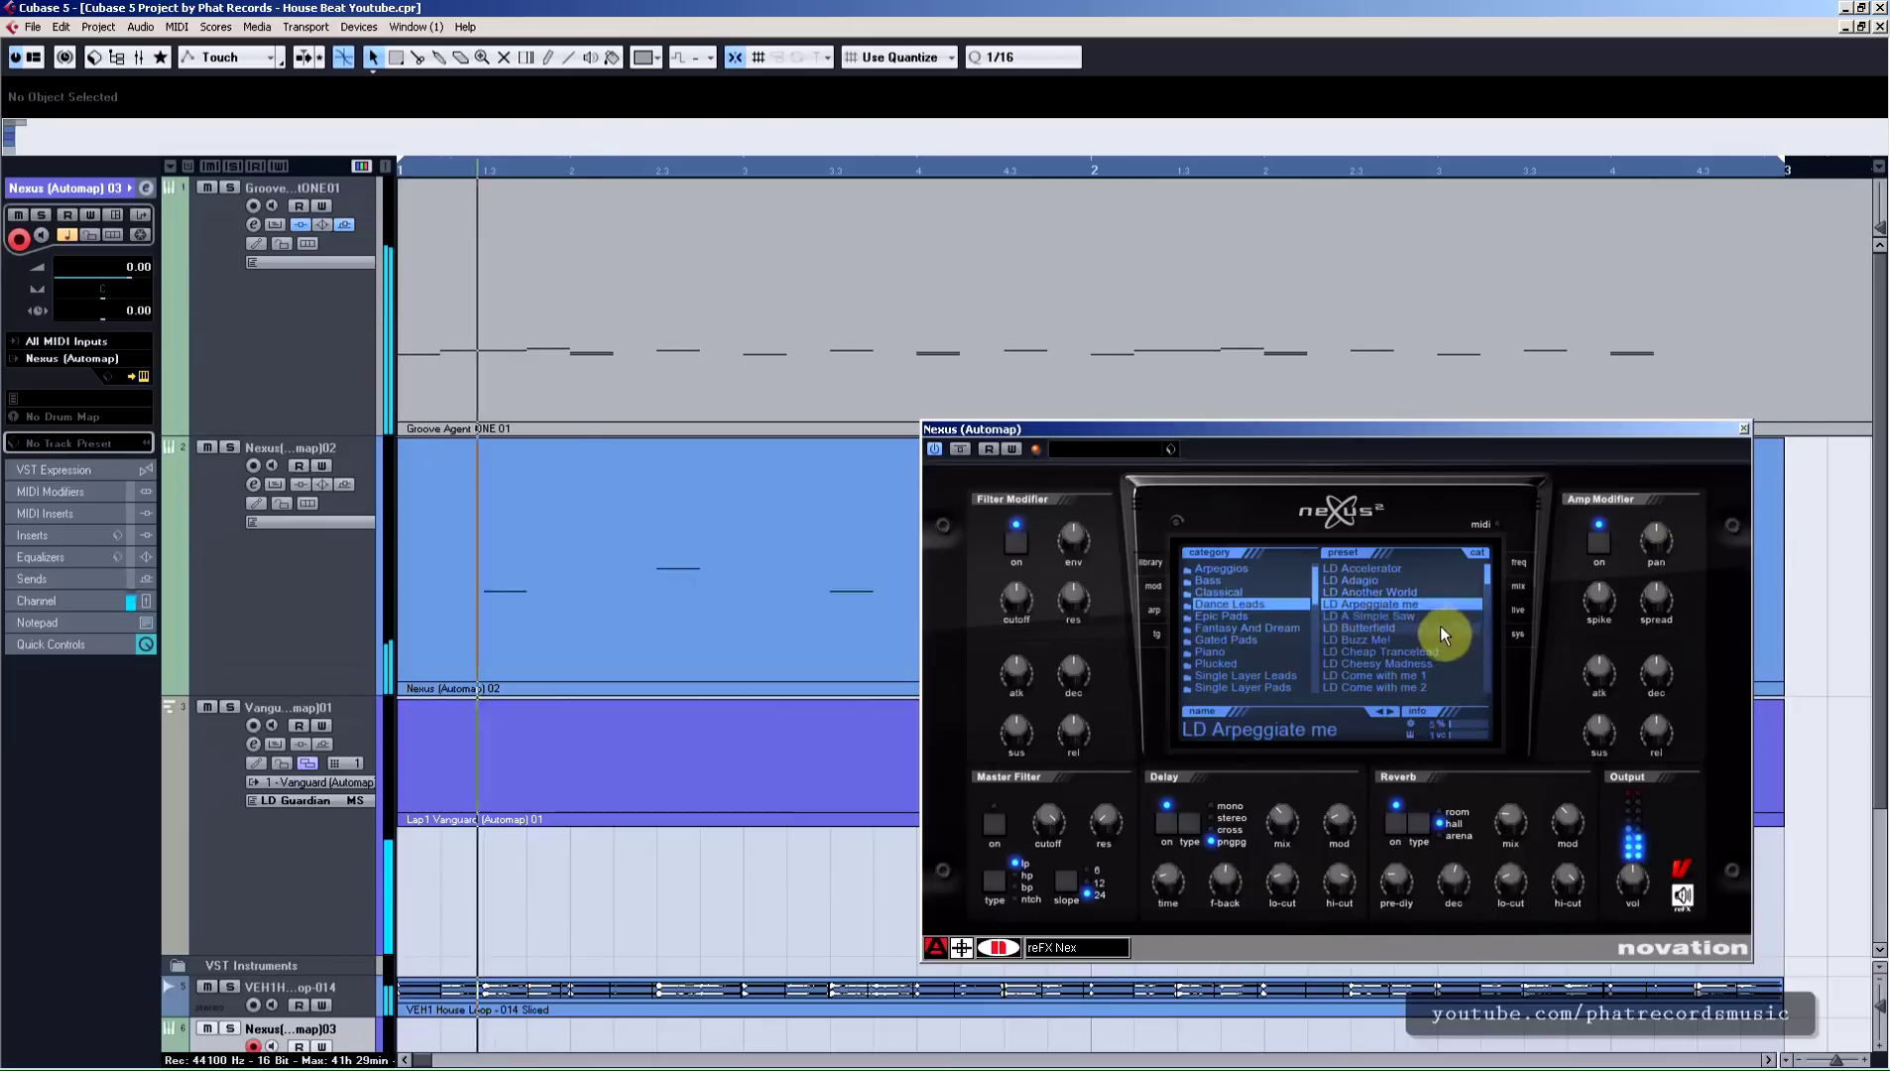
click(1422, 663)
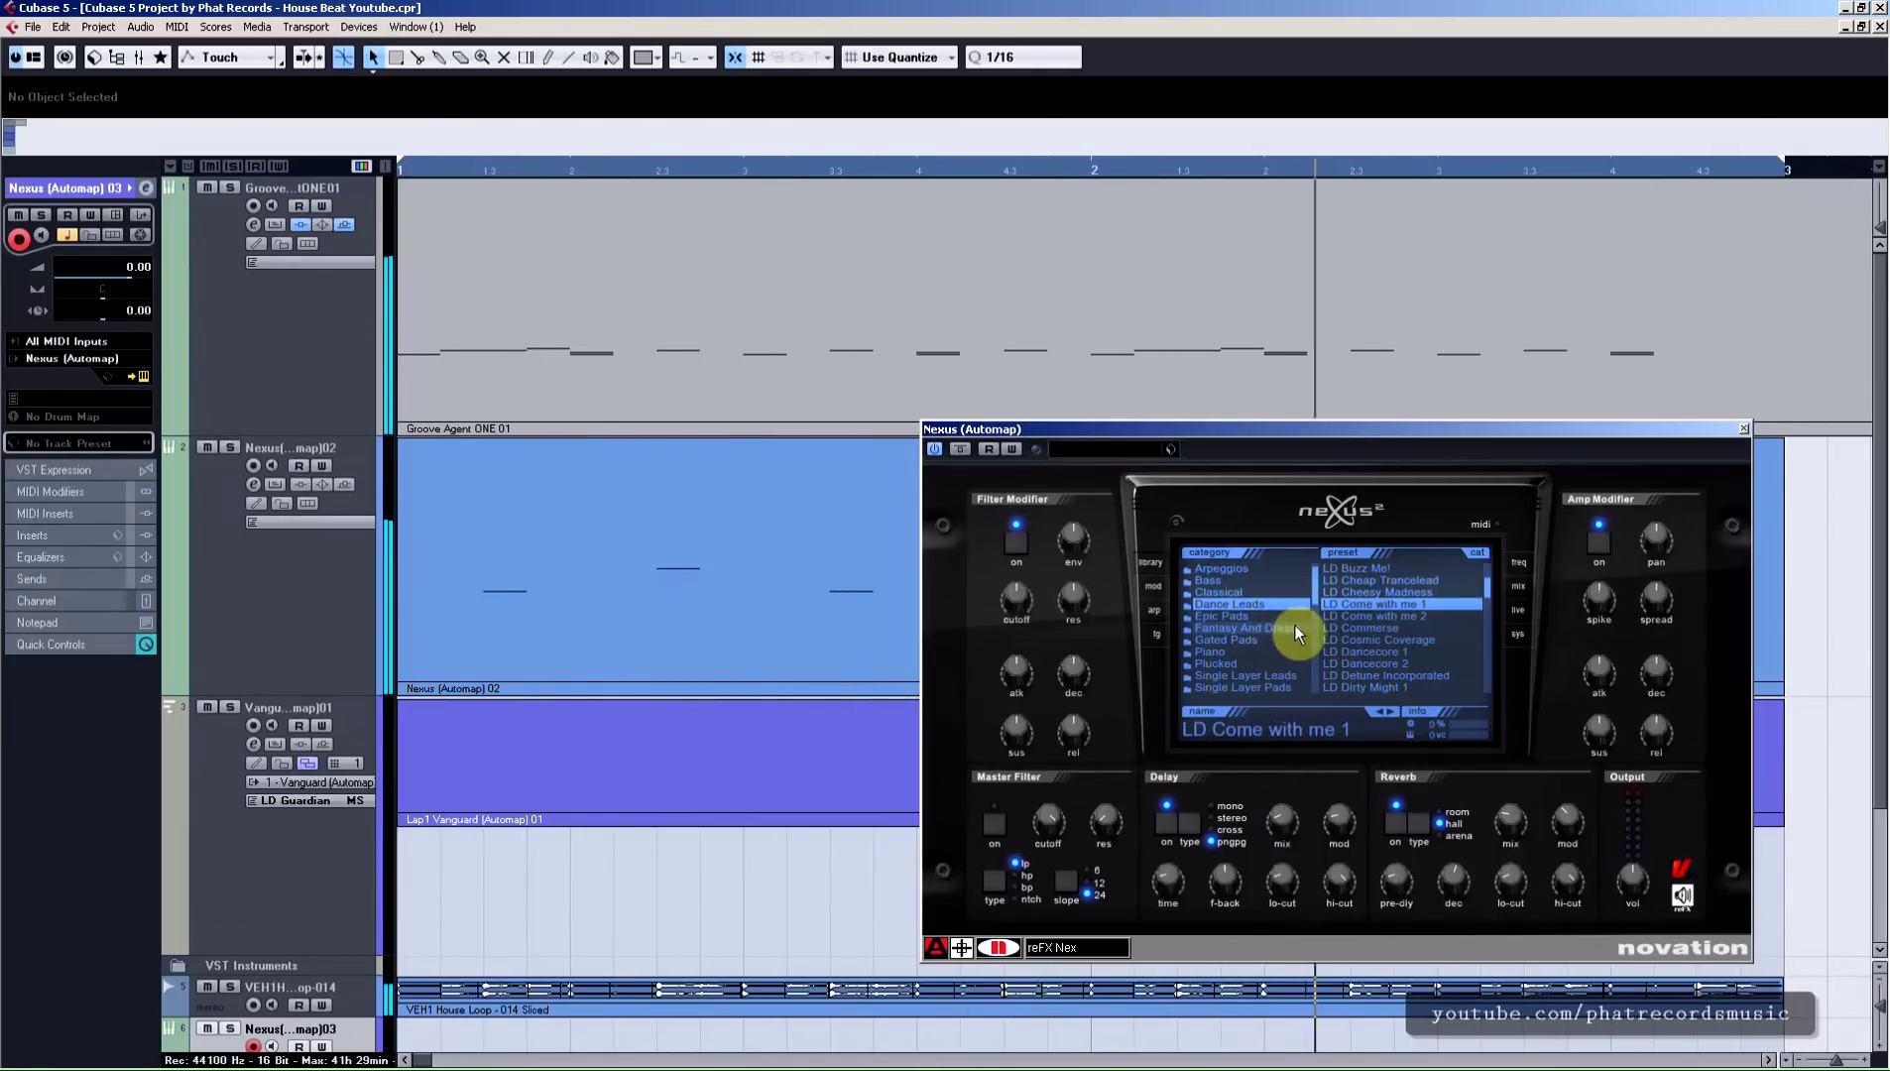
scroll(1374, 649, down, 3)
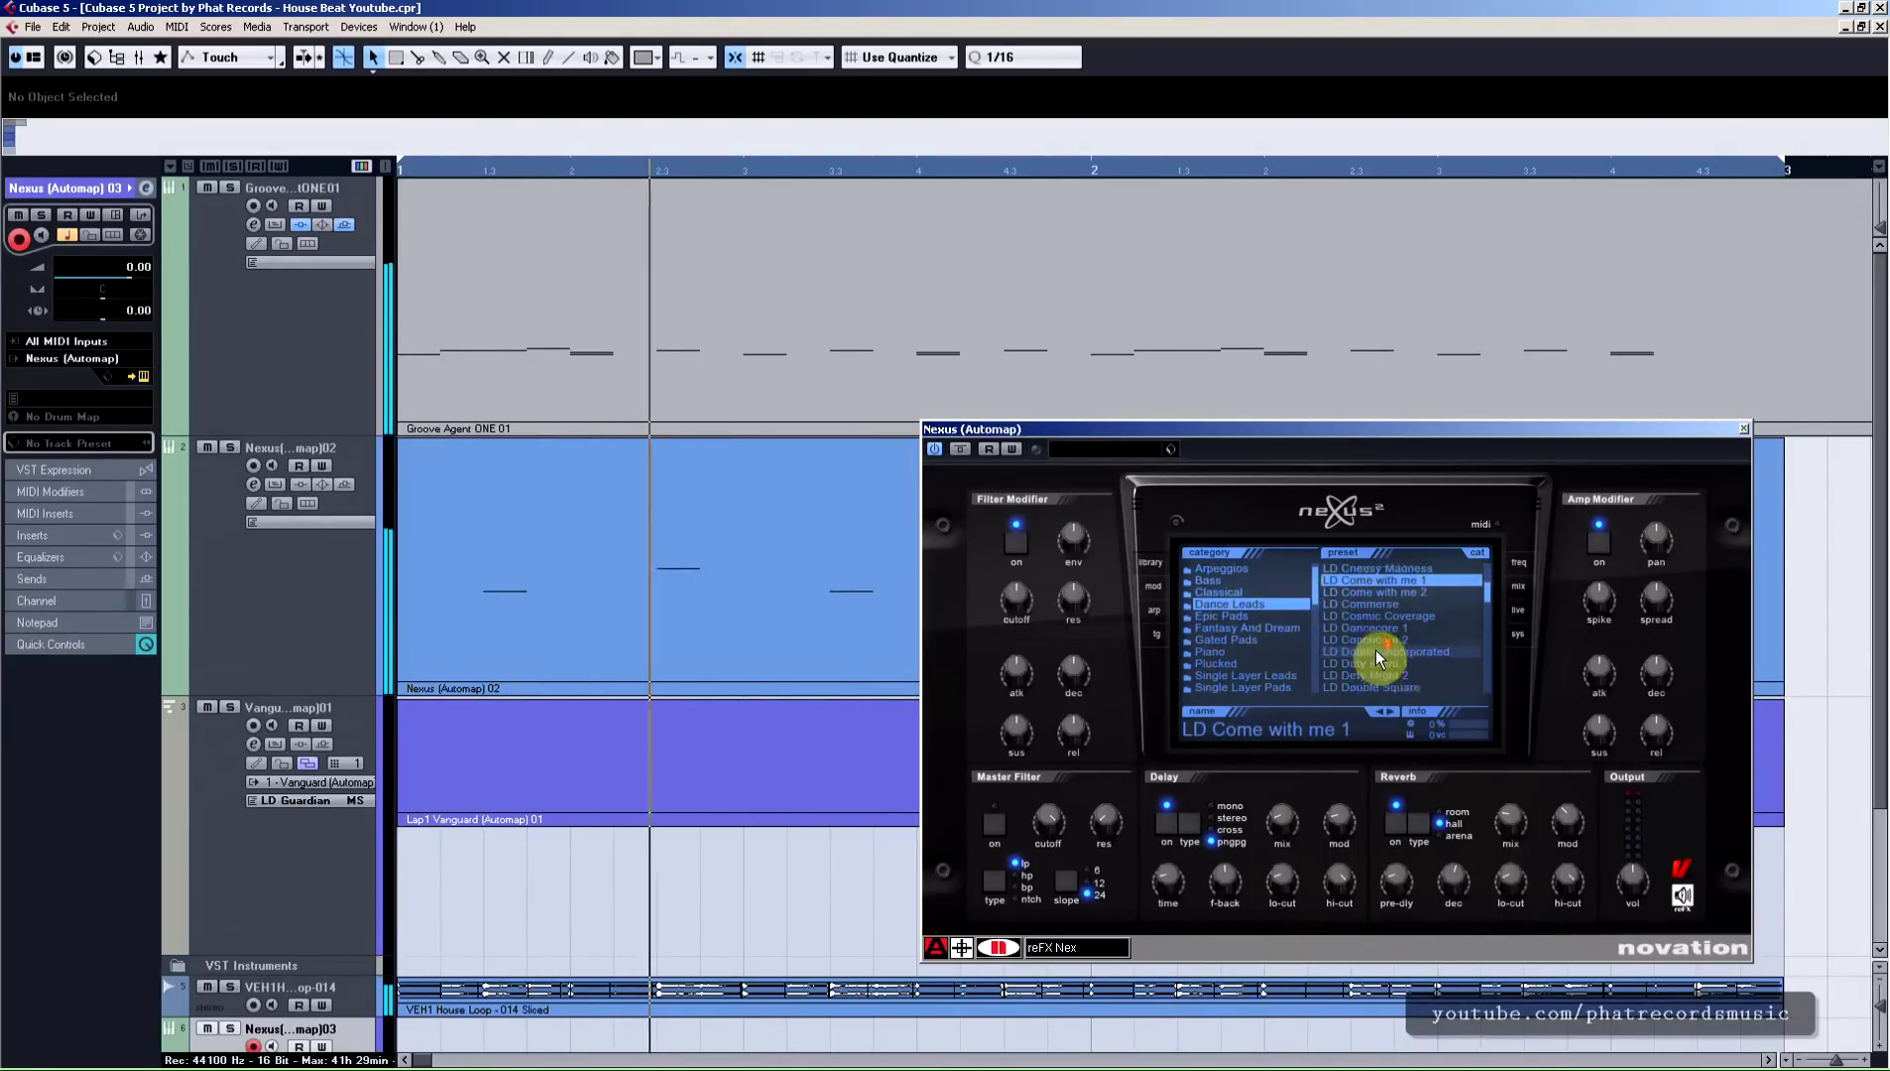
click(1420, 639)
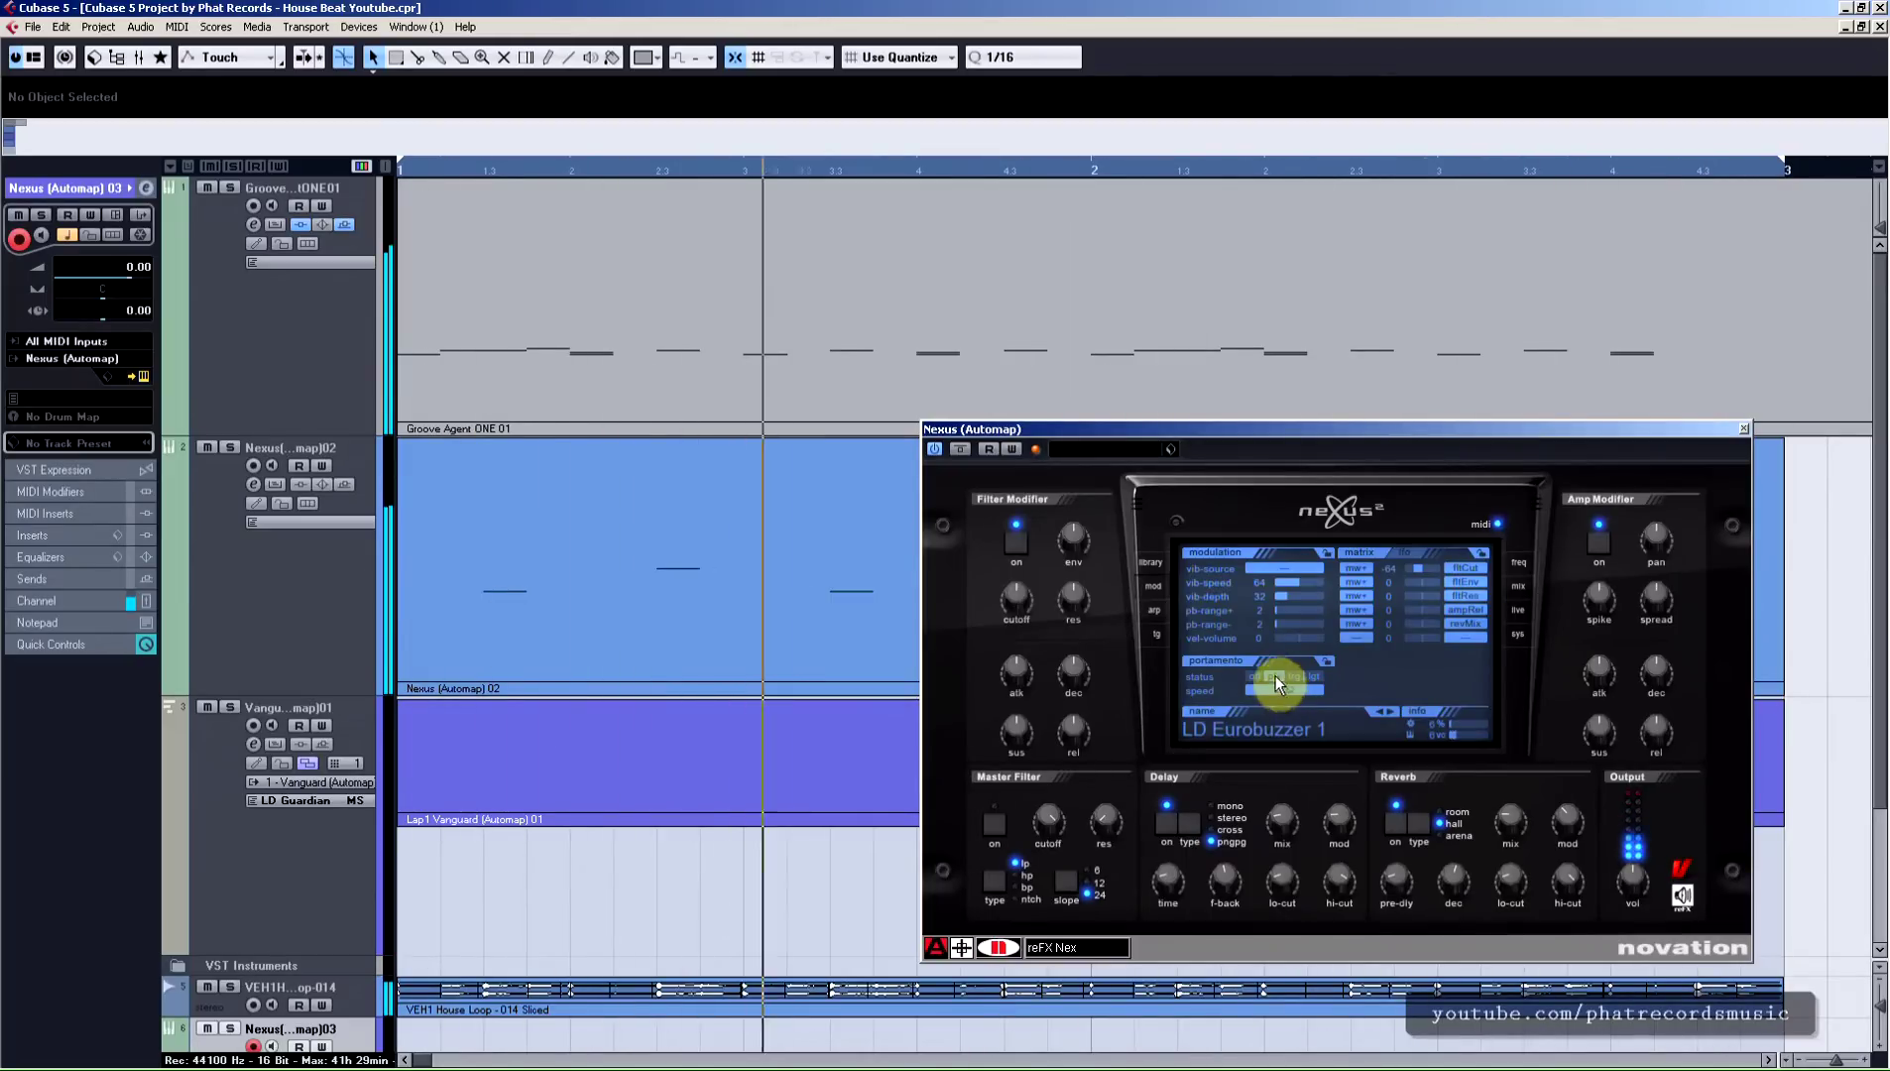
click(1518, 563)
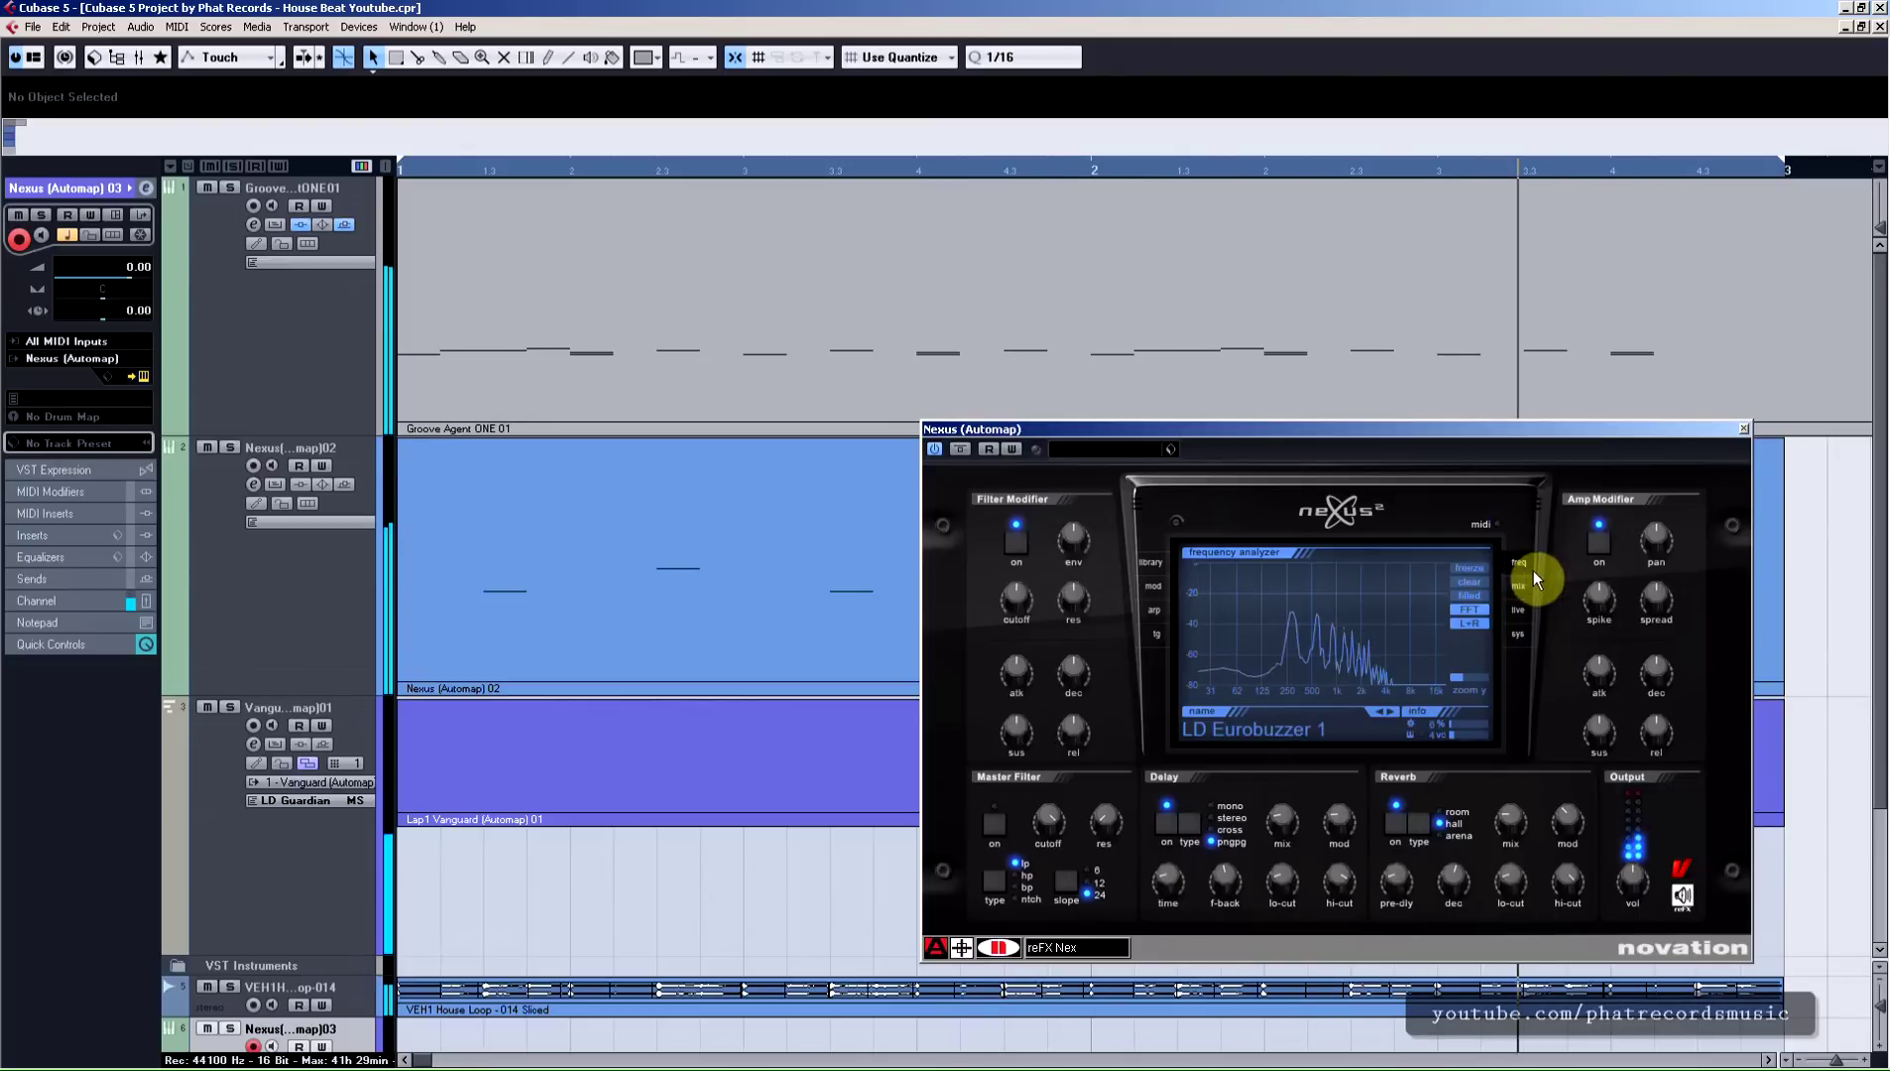
click(1162, 611)
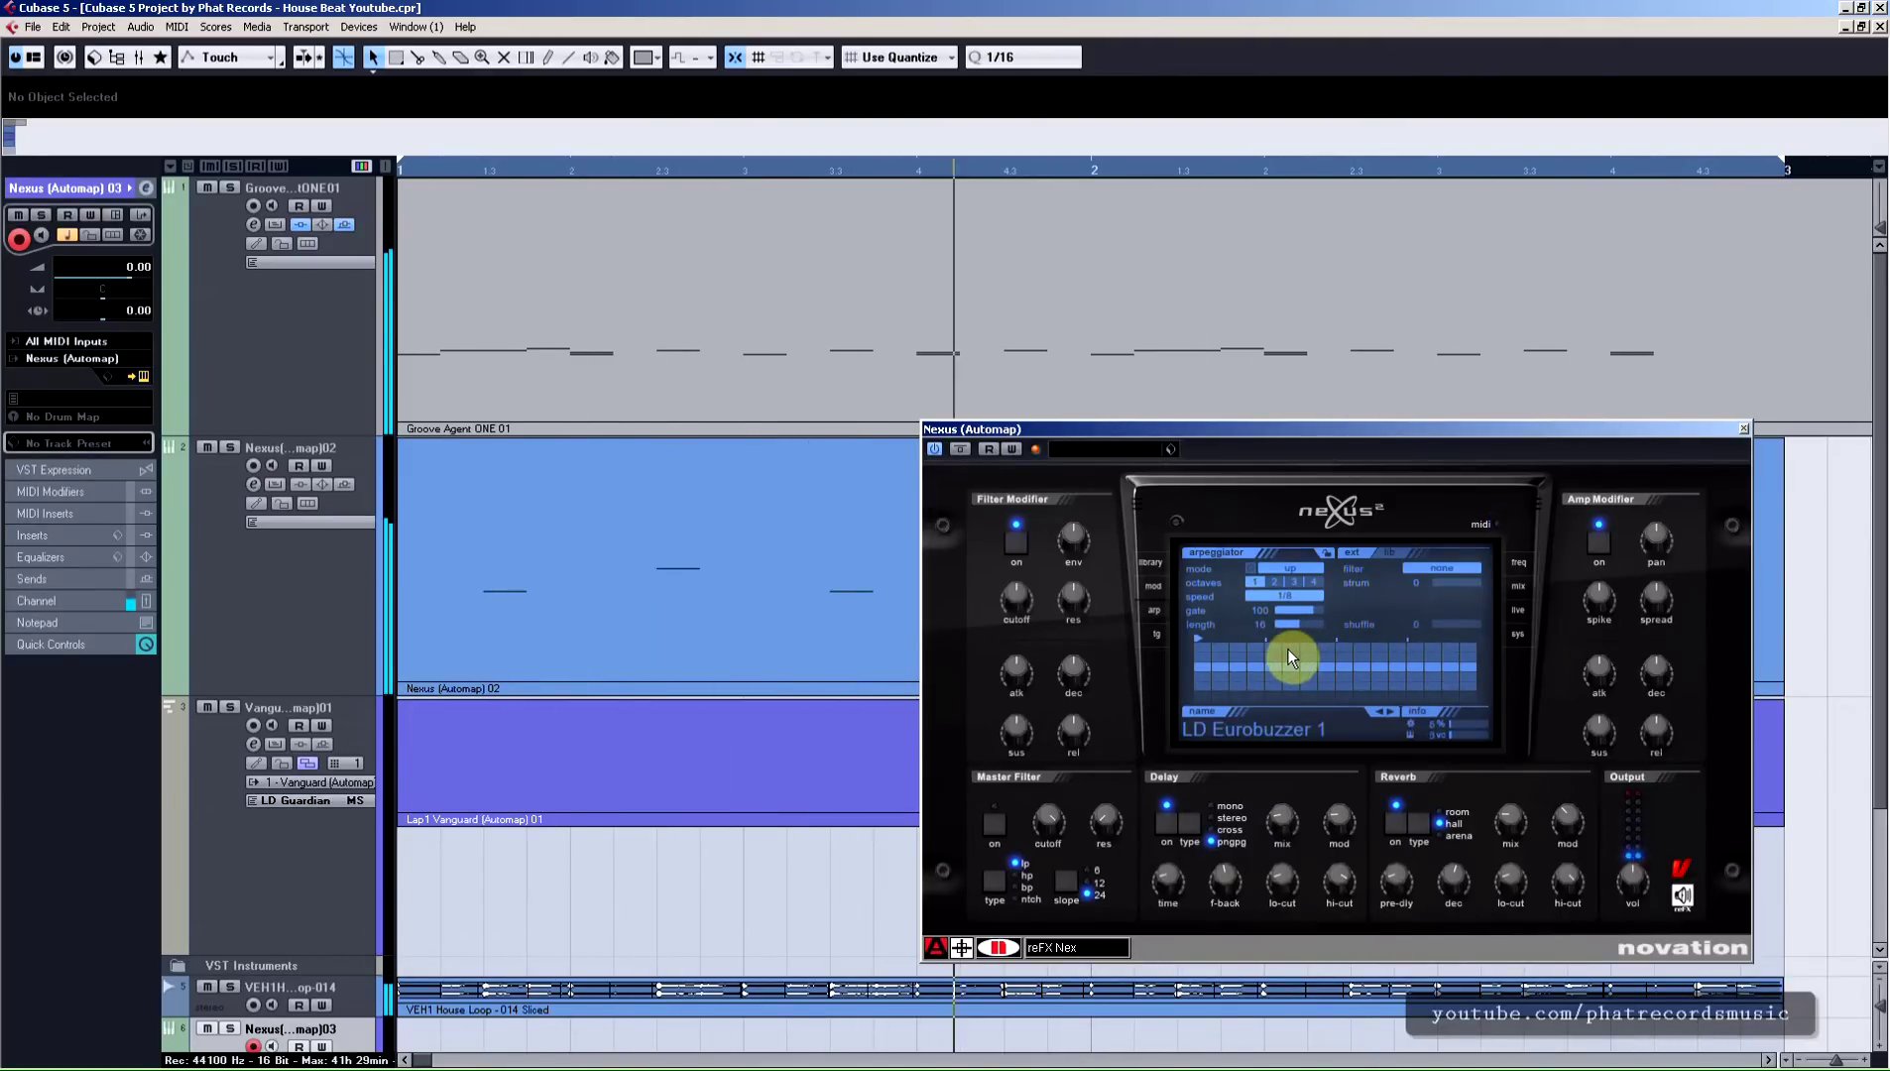
Step: Return to the Dance Leads presets in the Nexus library and load LD Adagio
click(1388, 552)
click(1383, 616)
click(1420, 562)
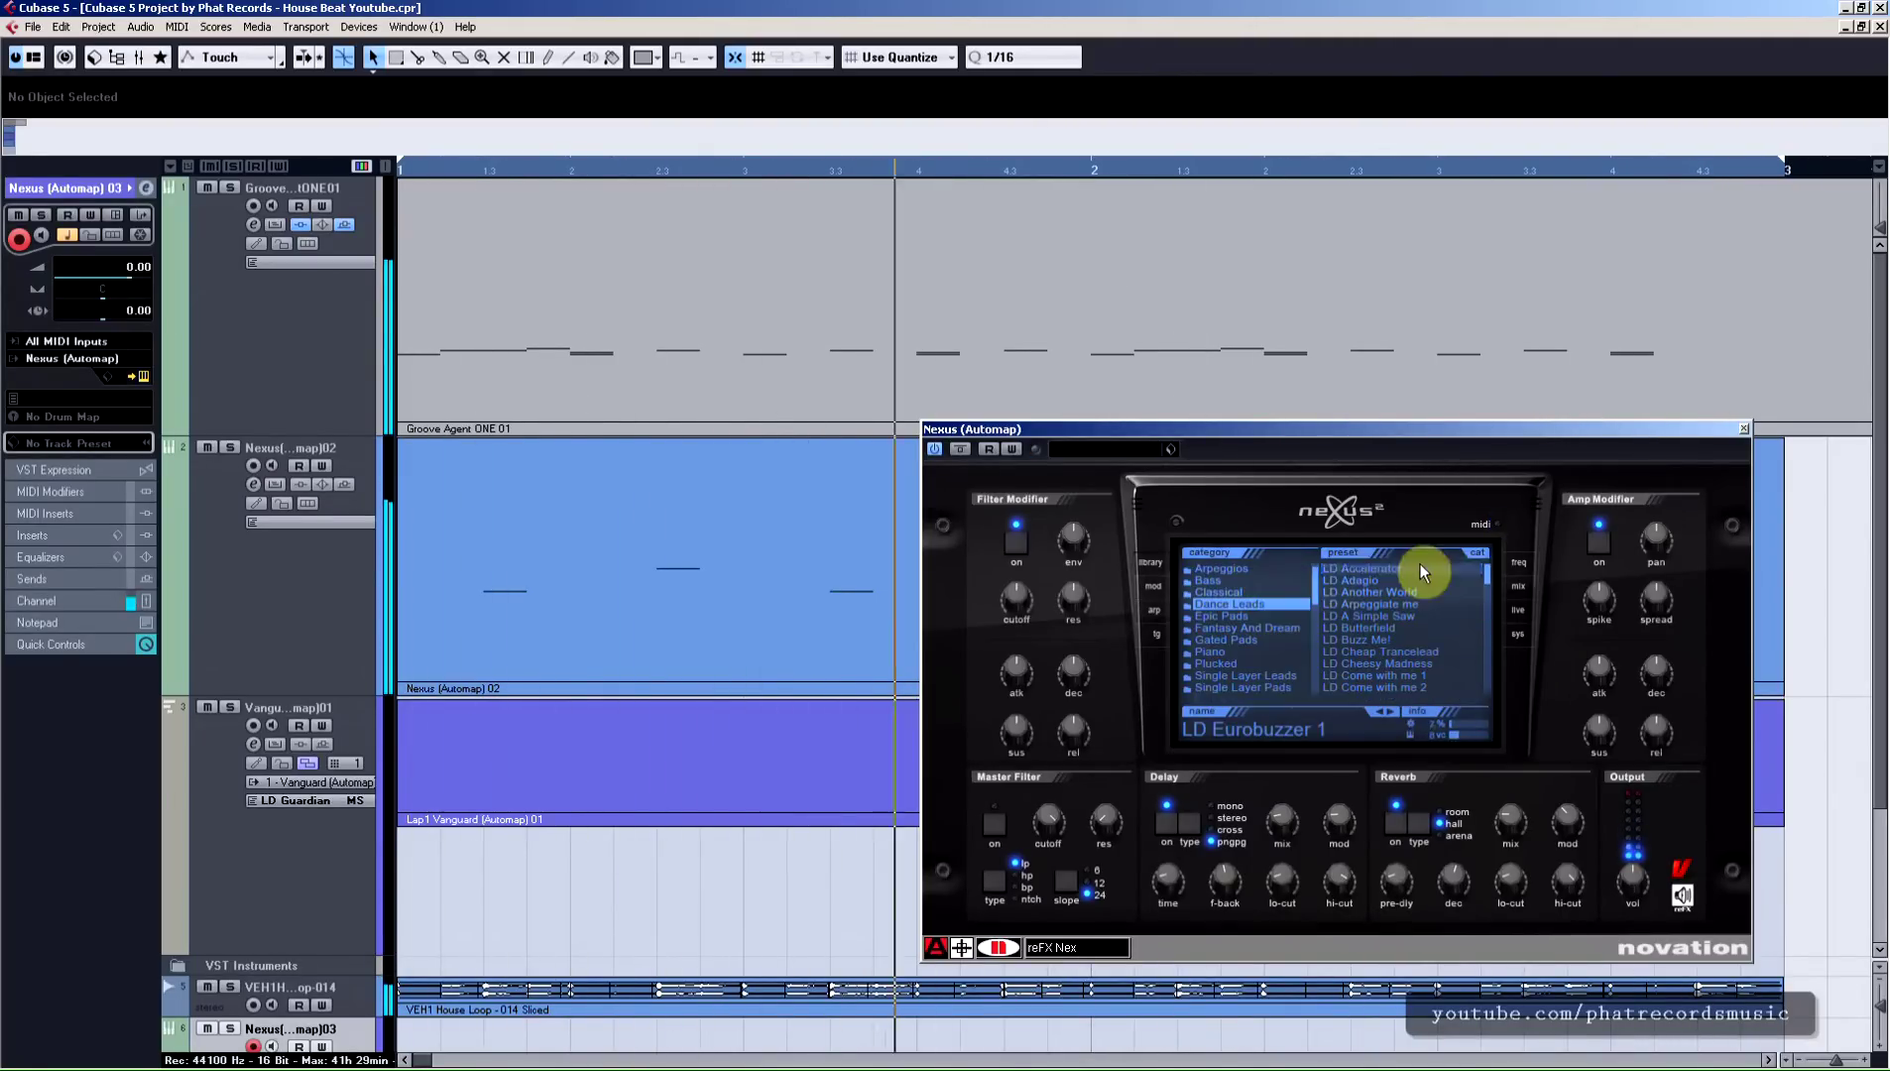
Step: Raise the delay mix, delay feedback and reverb mix of the Nexus lead and close the instrument window
drag(1286, 815, 1287, 791)
drag(1226, 870, 1228, 845)
drag(1512, 820, 1512, 792)
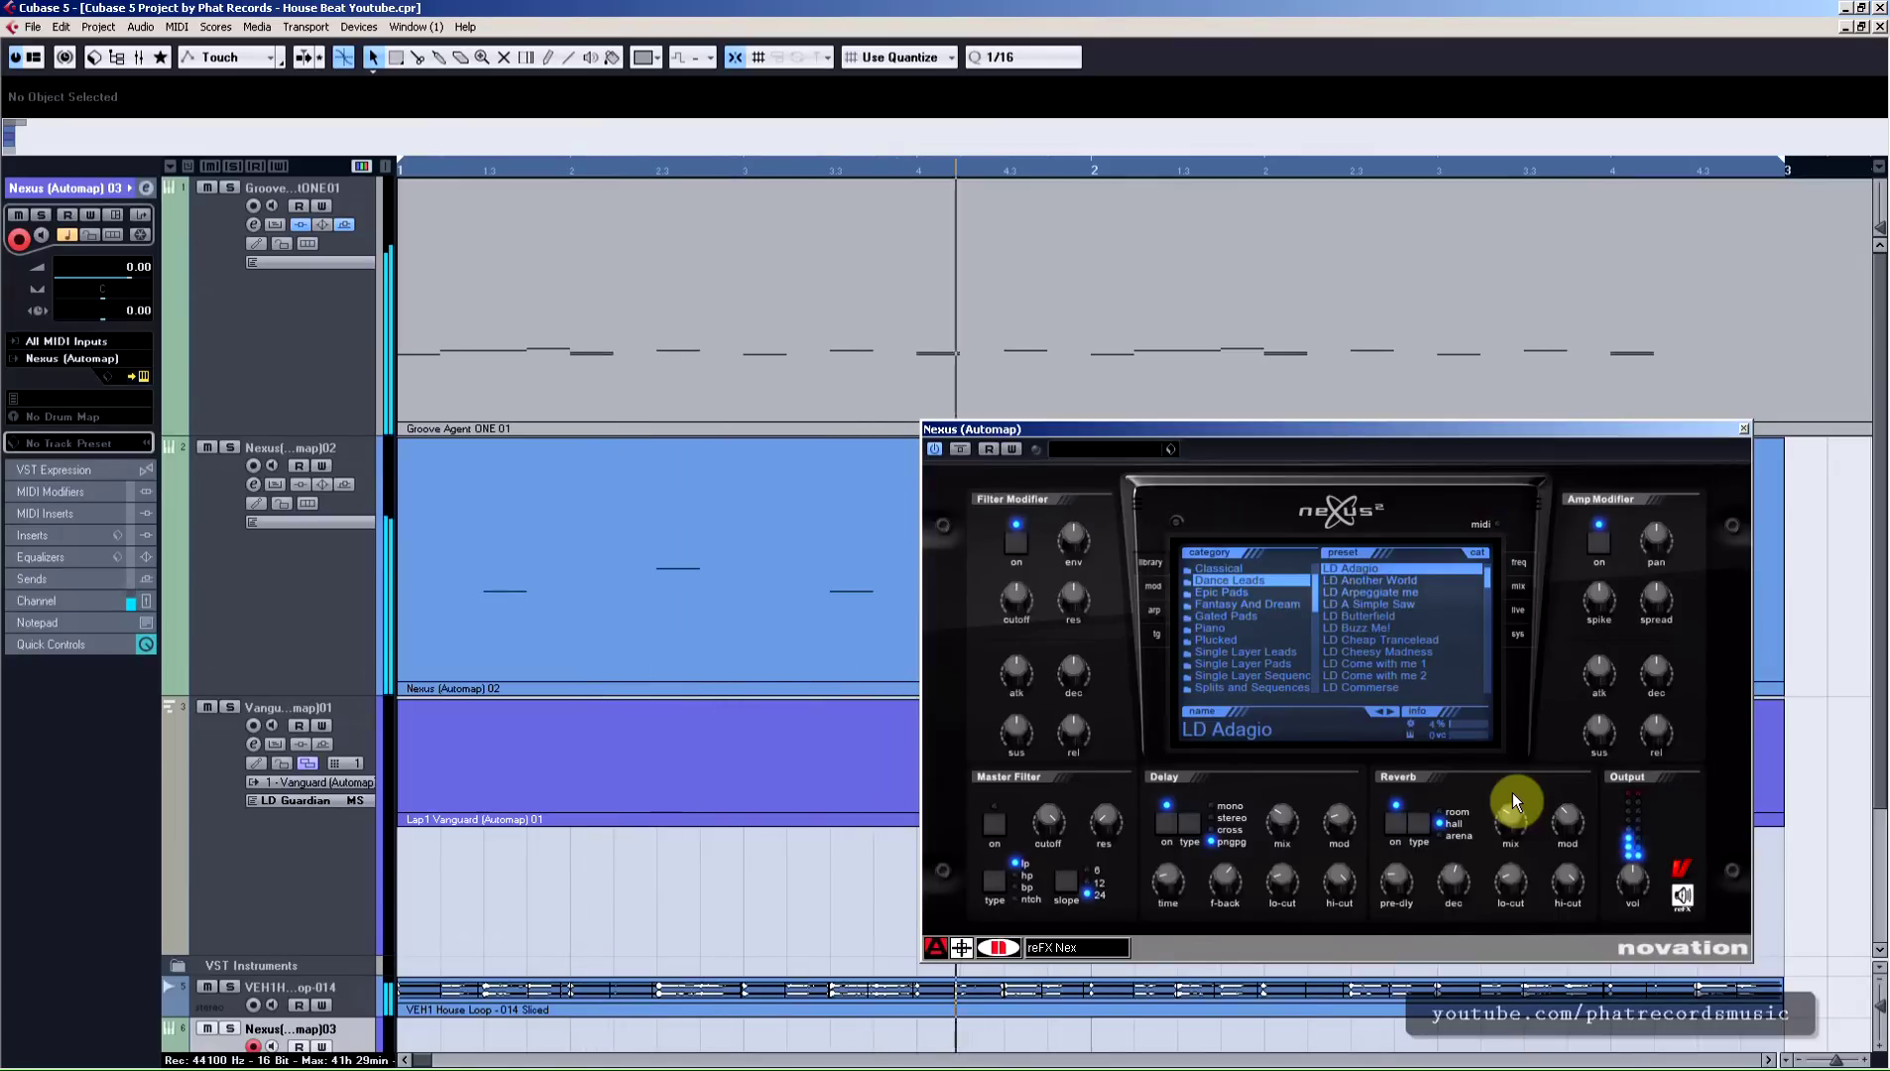
click(1744, 430)
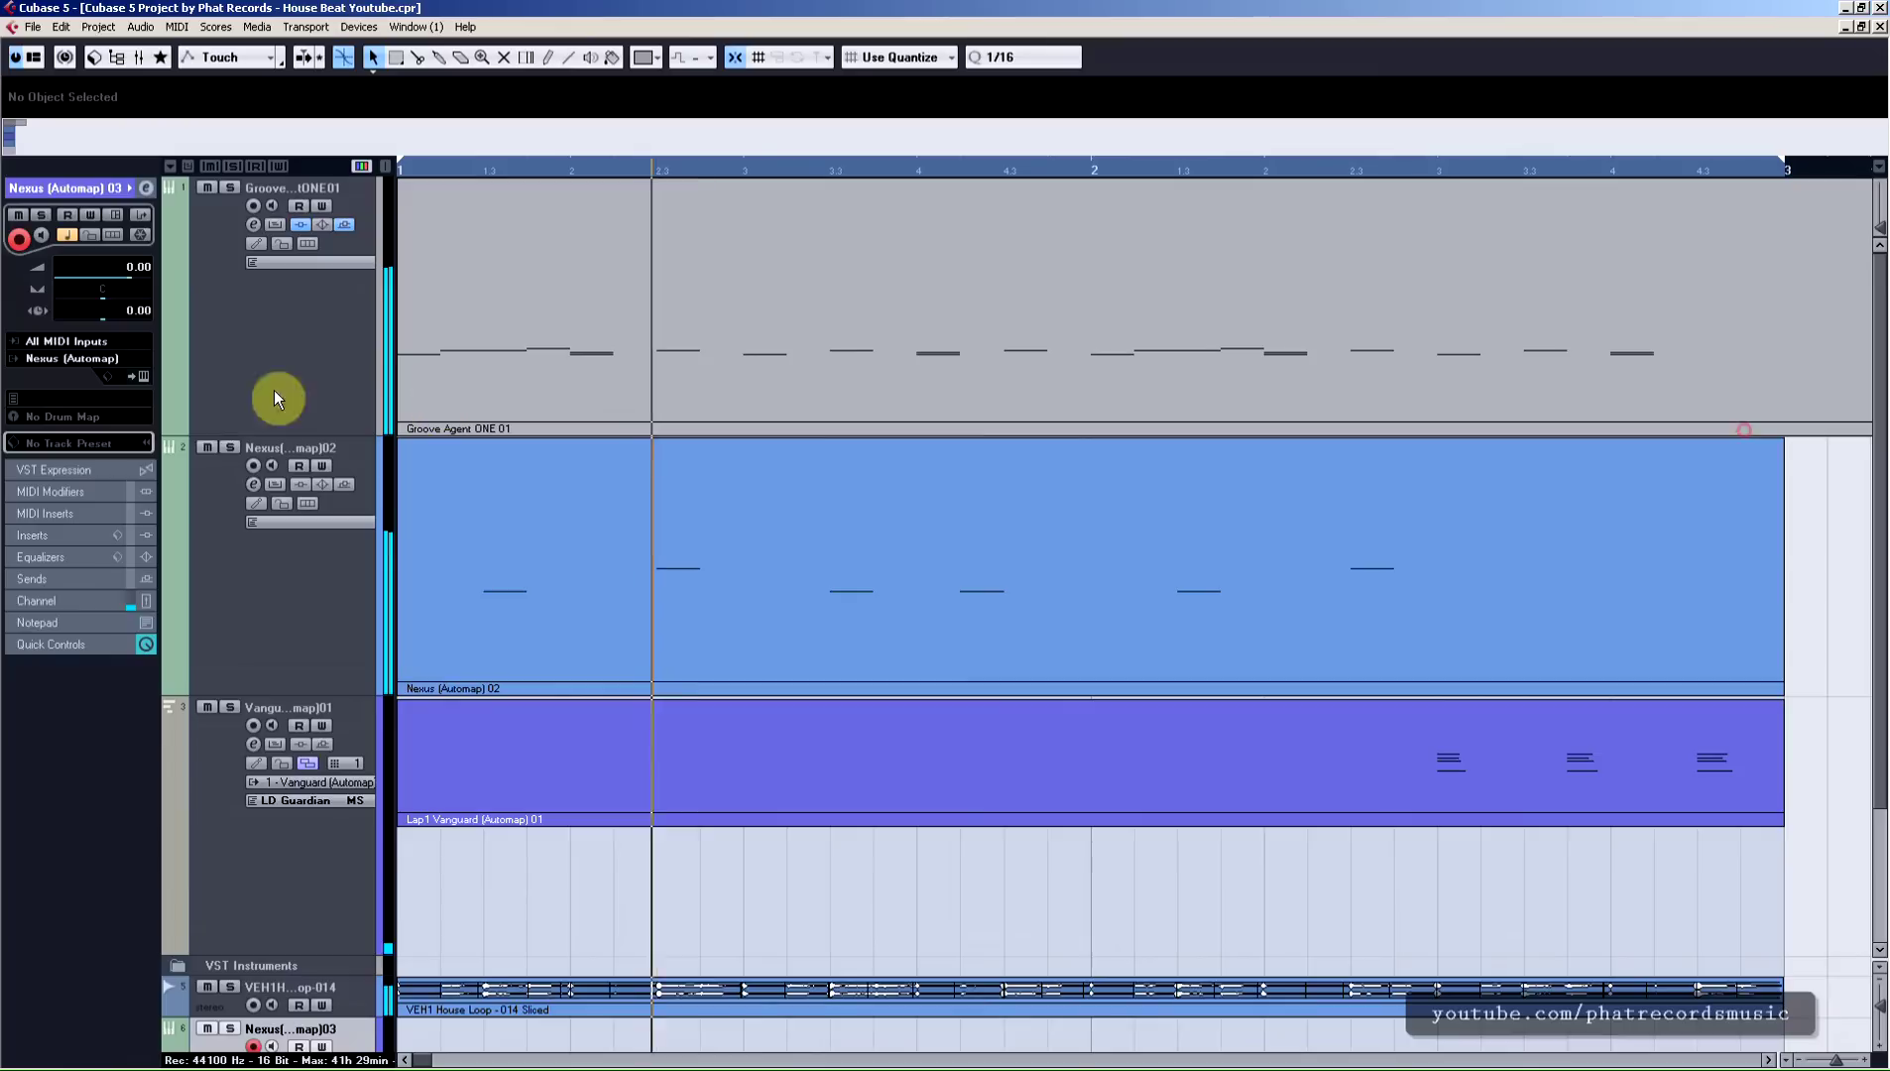
Step: Add a Compressor in insert slot 3 of the Nexus (Automap) 03 track
click(44, 534)
click(77, 429)
click(366, 449)
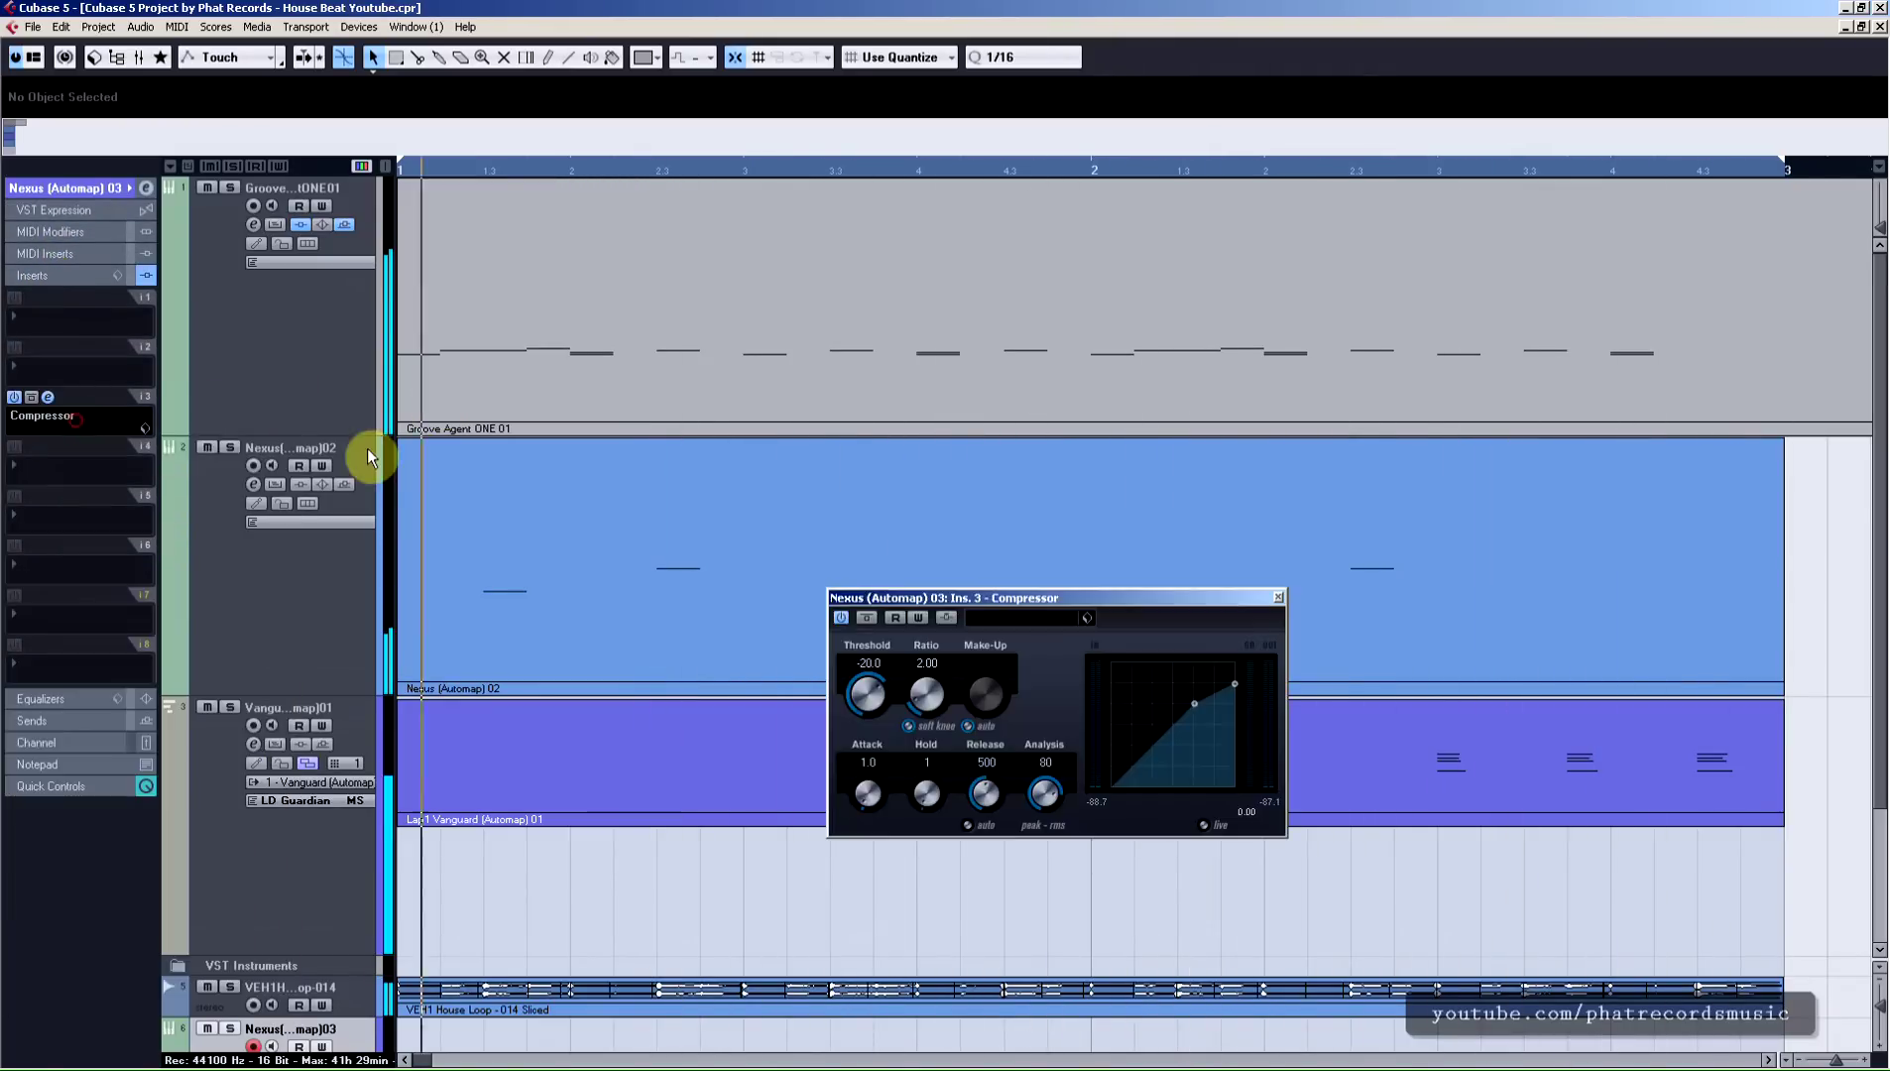
Step: Activate side-chaining and auto release on the Nexus lead's Compressor and set Analysis to 0
drag(957, 600, 1005, 646)
click(1014, 871)
drag(1066, 861, 1087, 995)
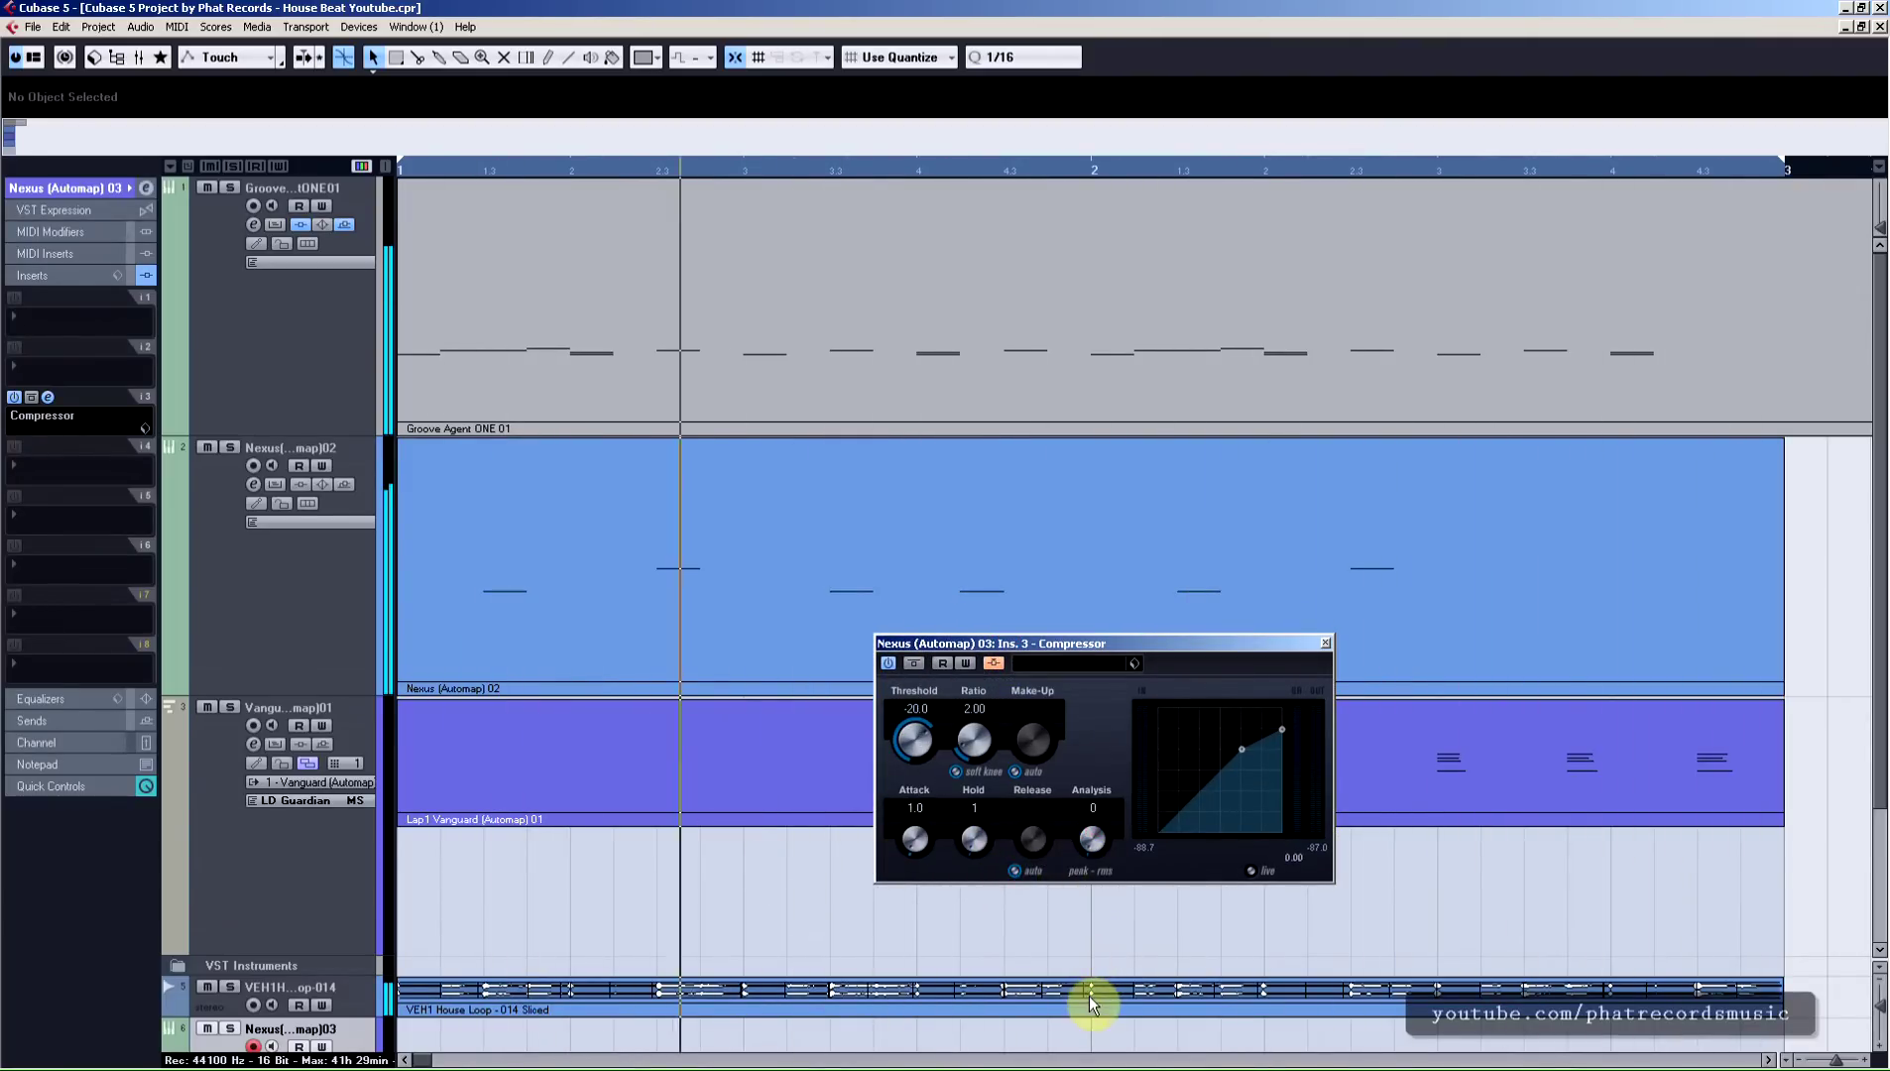
Step: Select the Groove Agent ONE track
click(214, 353)
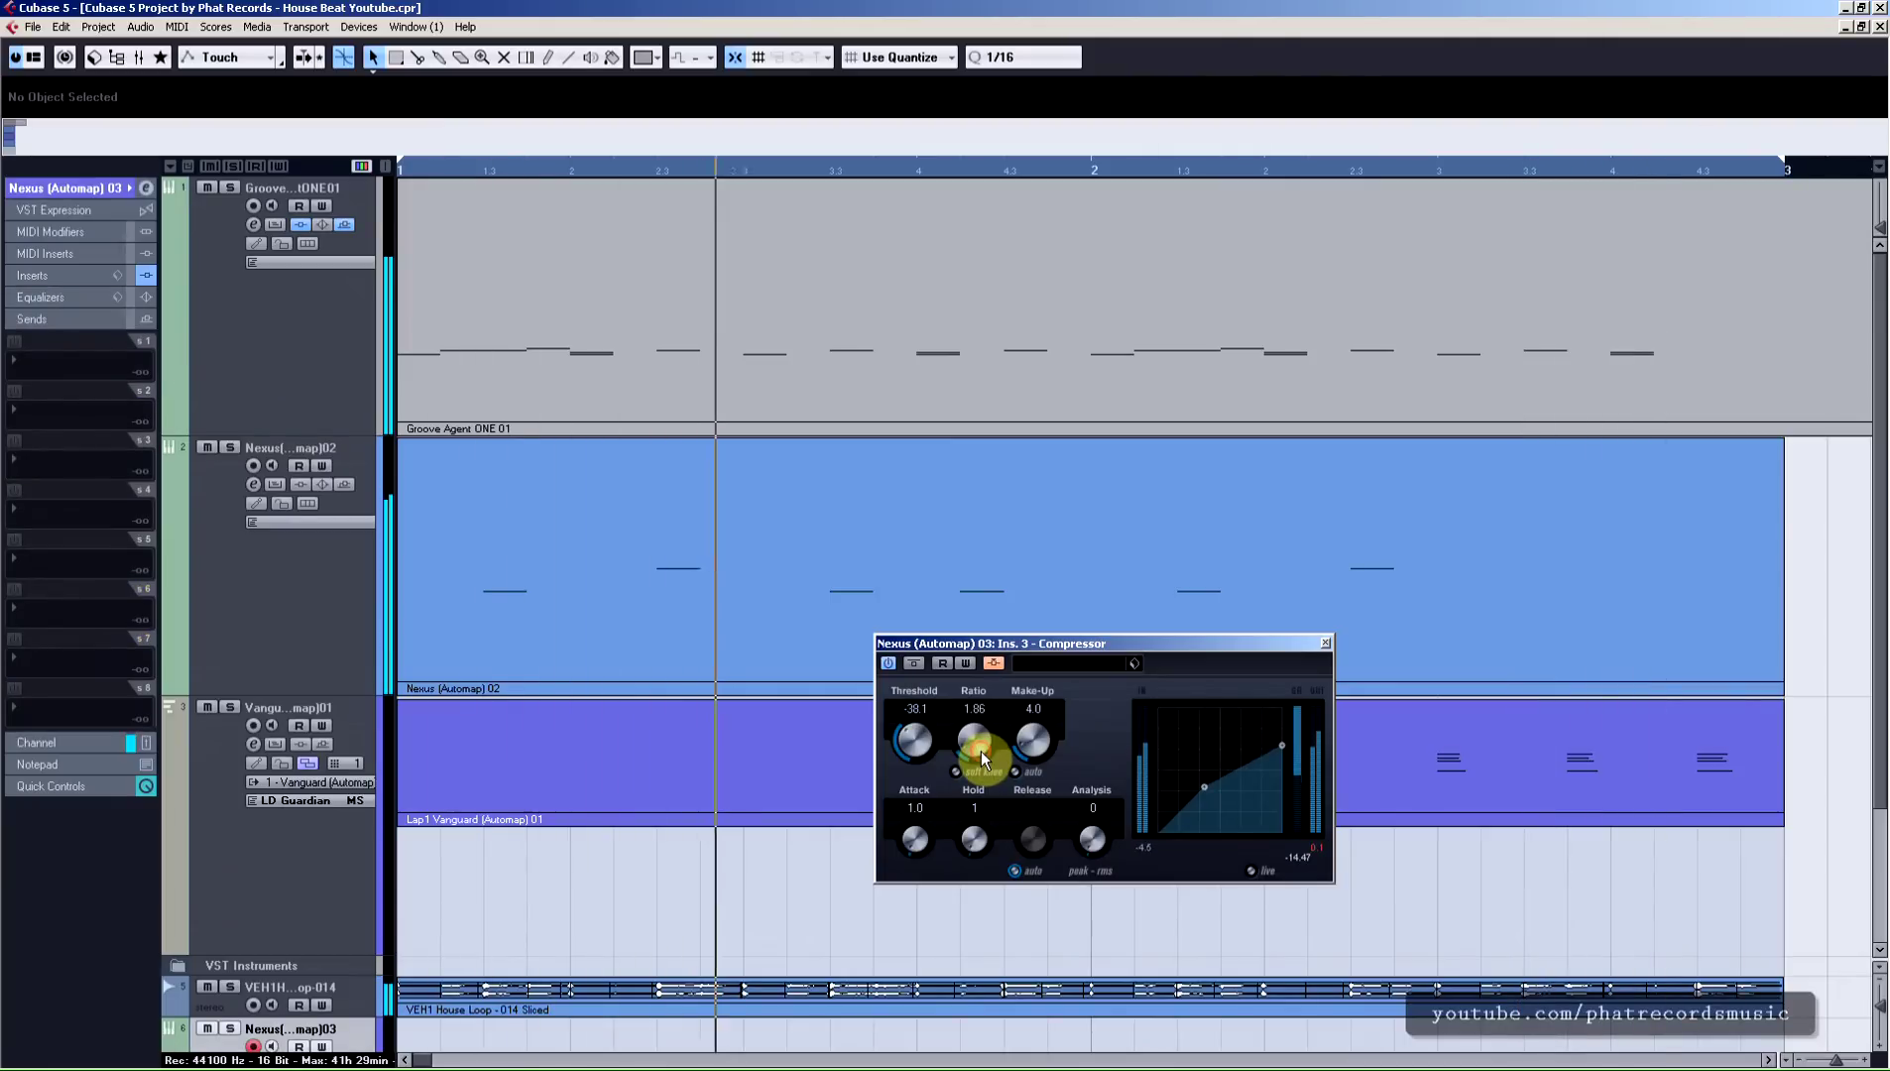